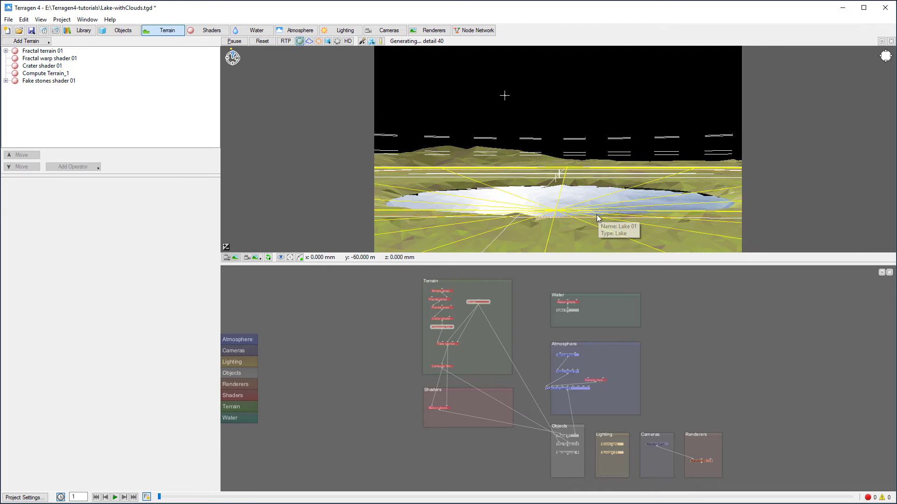
- Show the Objects list for the Lake-withClouds scene
{"action": "left_click", "coordinate": [121, 30]}
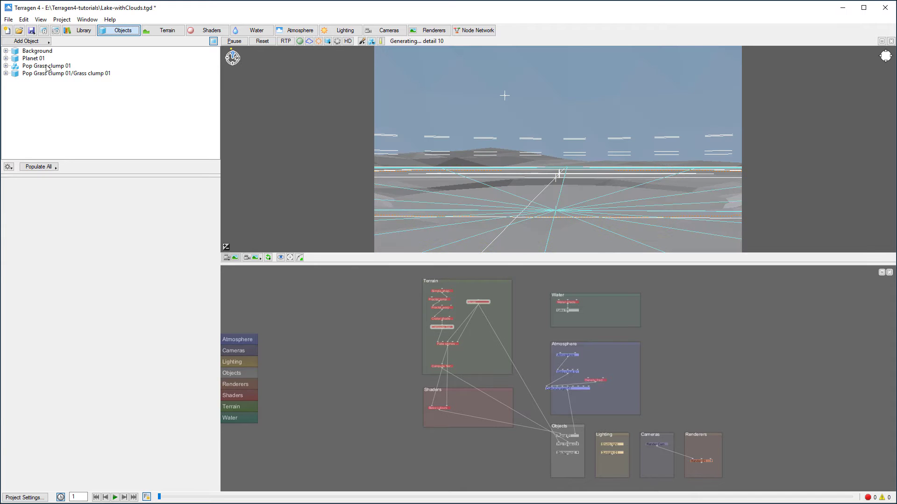
- Select Pop Grass clump 01 to view its distribution parameters
{"action": "left_click", "coordinate": [41, 68]}
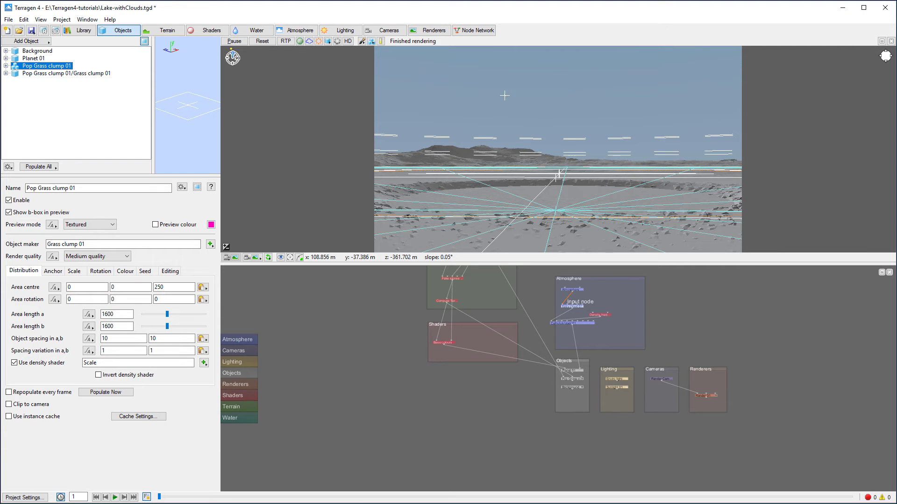
{"action": "left_click", "coordinate": [566, 302]}
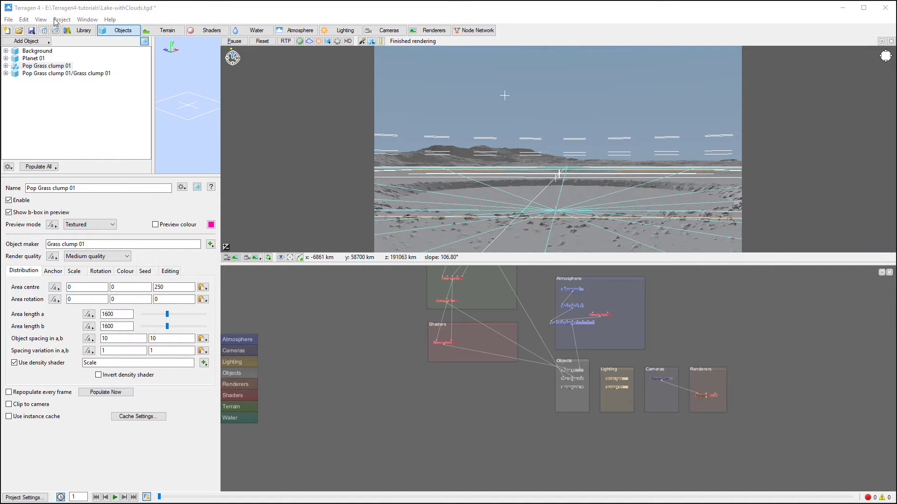
- Open the Animation Panel in a new window, then move and enlarge it
{"action": "left_click", "coordinate": [39, 23]}
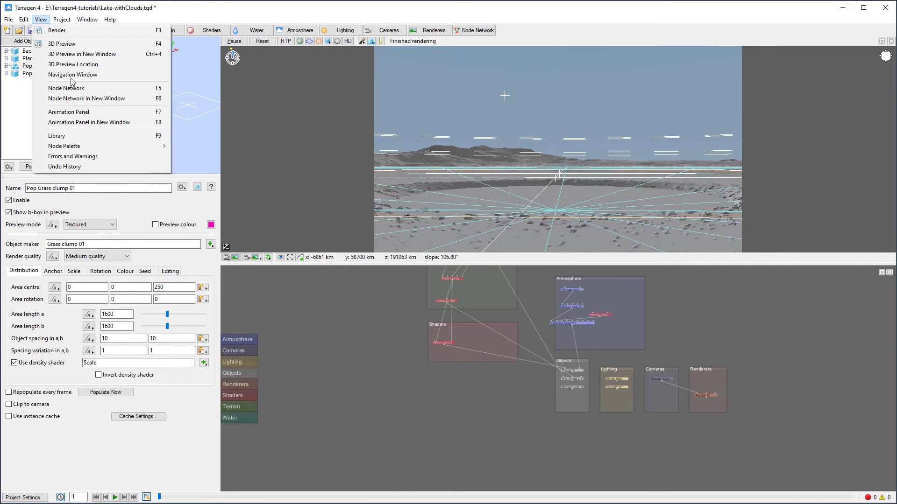
{"action": "left_click", "coordinate": [106, 123]}
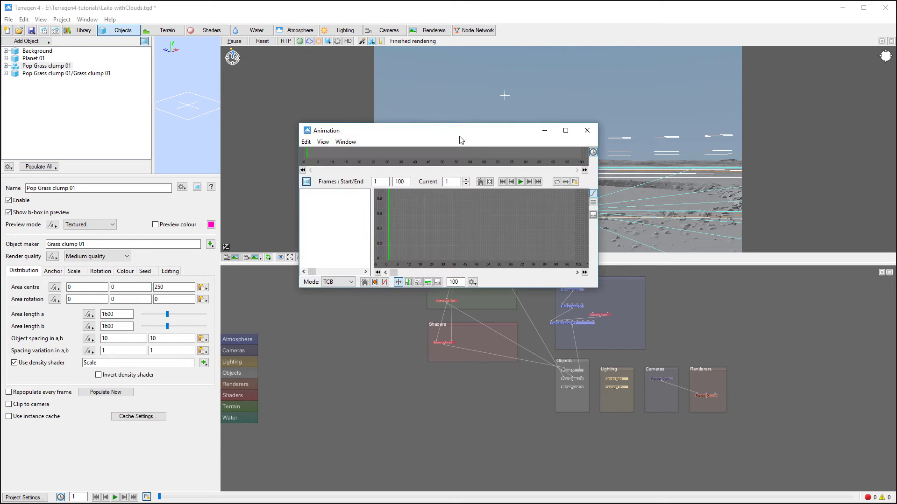
{"action": "left_click_drag", "start_coordinate": [459, 137], "coordinate": [434, 101]}
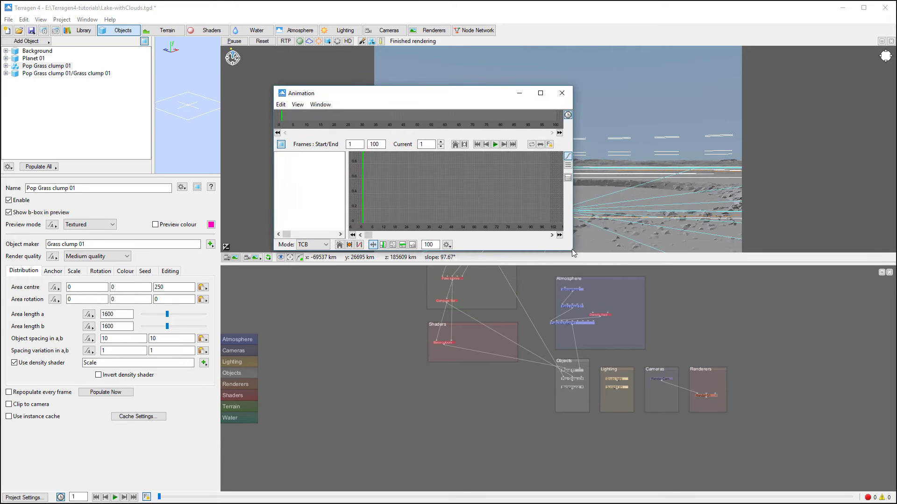
{"action": "left_click_drag", "start_coordinate": [760, 314], "coordinate": [584, 251]}
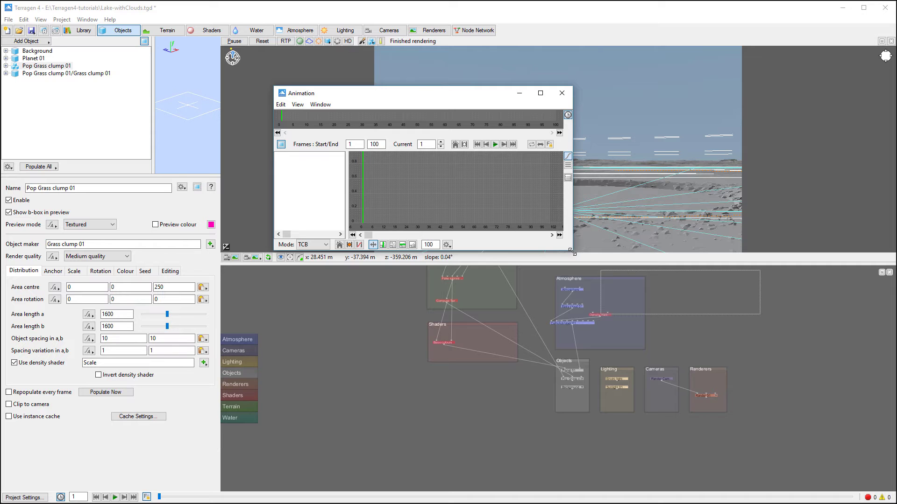
{"action": "left_click_drag", "start_coordinate": [573, 251], "coordinate": [797, 373]}
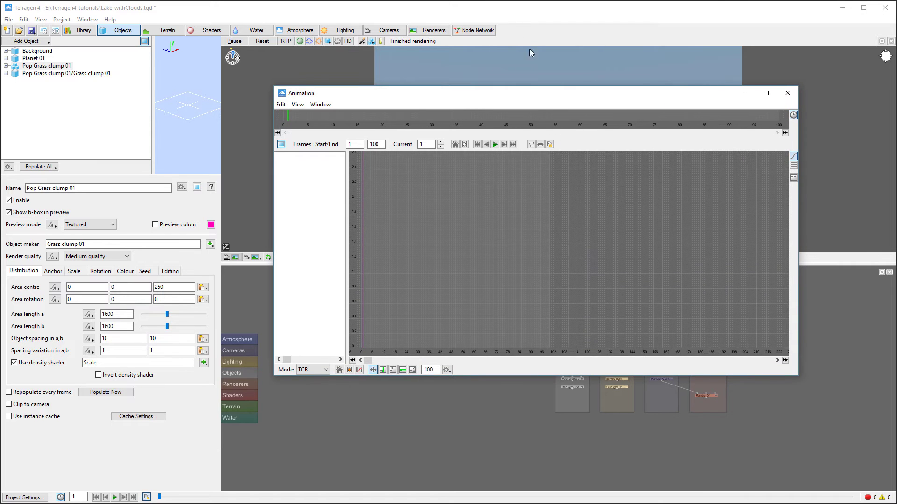
{"action": "left_click_drag", "start_coordinate": [541, 96], "coordinate": [496, 68]}
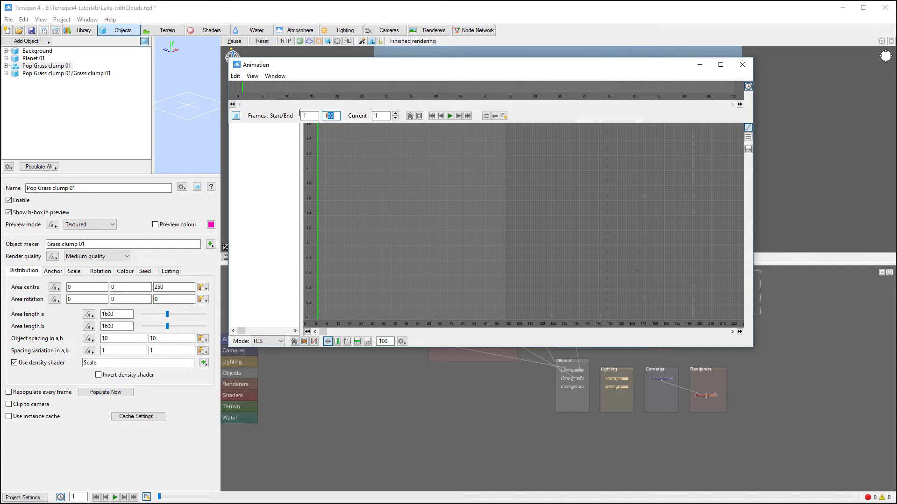
- Set the animation's end frame to 200
{"action": "type", "text": "200"}
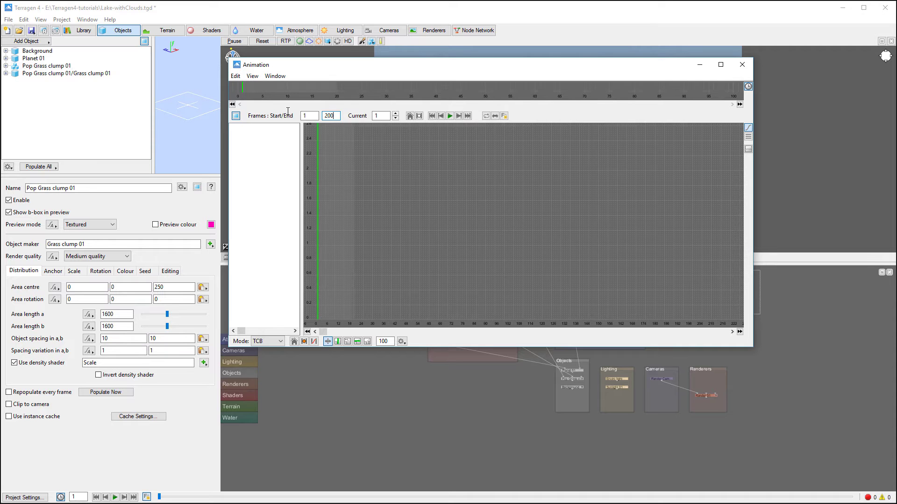
{"action": "key", "text": "Return"}
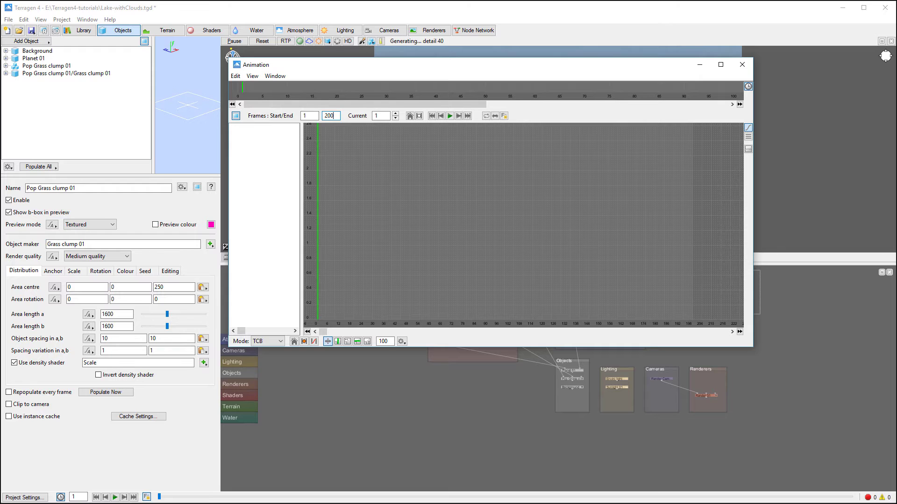
{"action": "left_click_drag", "start_coordinate": [353, 72], "coordinate": [330, 90]}
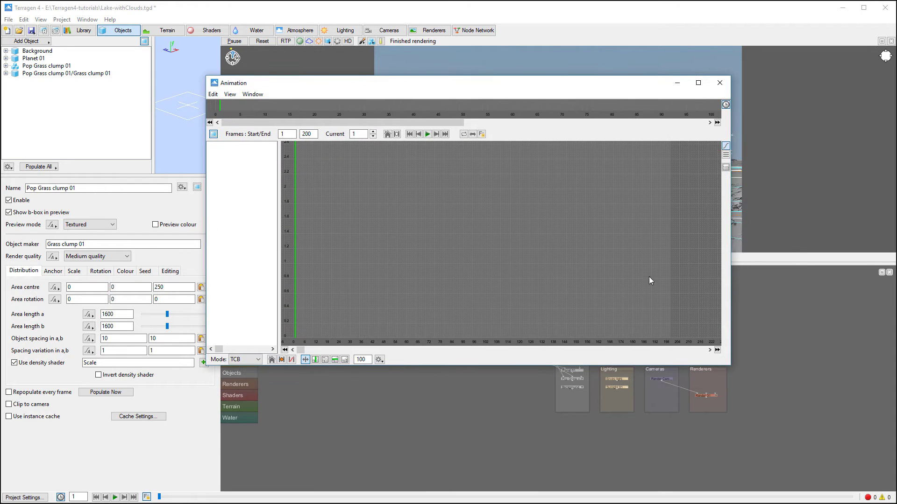
- Fit the timeline to the 1–200 working frame range
{"action": "left_click_drag", "start_coordinate": [277, 122], "coordinate": [527, 133]}
{"action": "left_click_drag", "start_coordinate": [470, 122], "coordinate": [228, 123]}
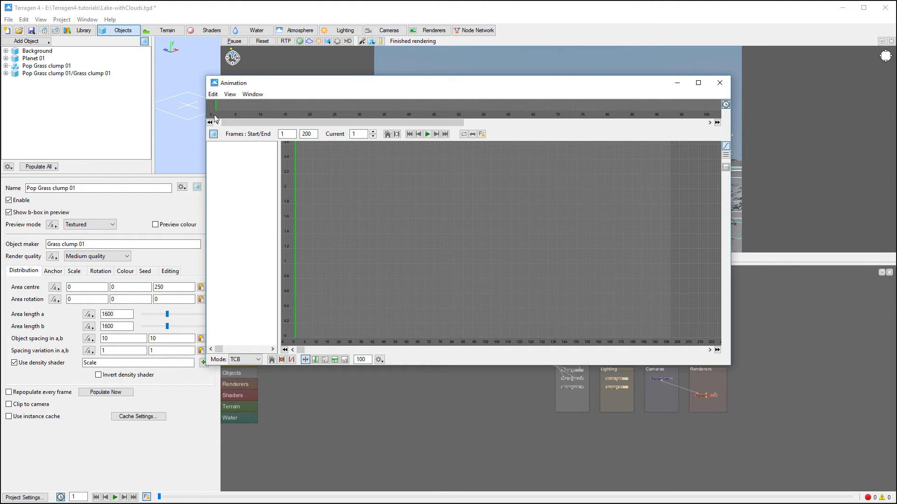
{"action": "left_click", "coordinate": [717, 123]}
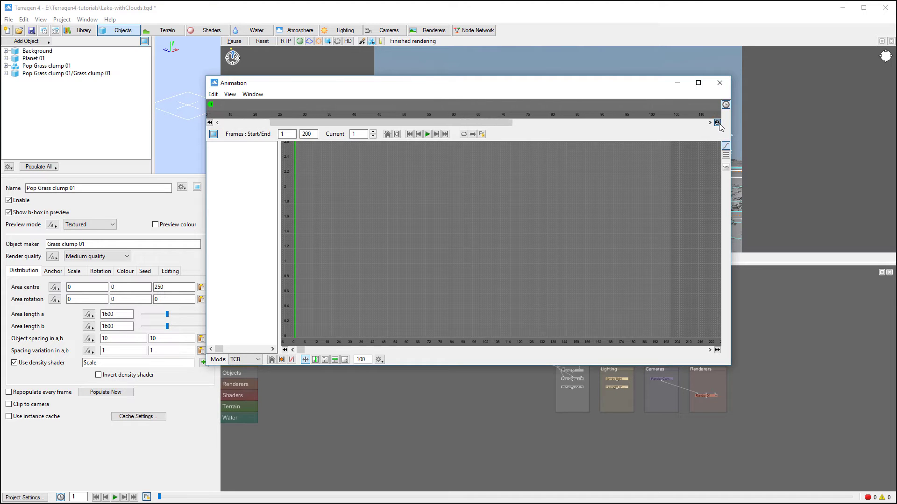
{"action": "left_click_drag", "start_coordinate": [486, 122], "coordinate": [430, 123]}
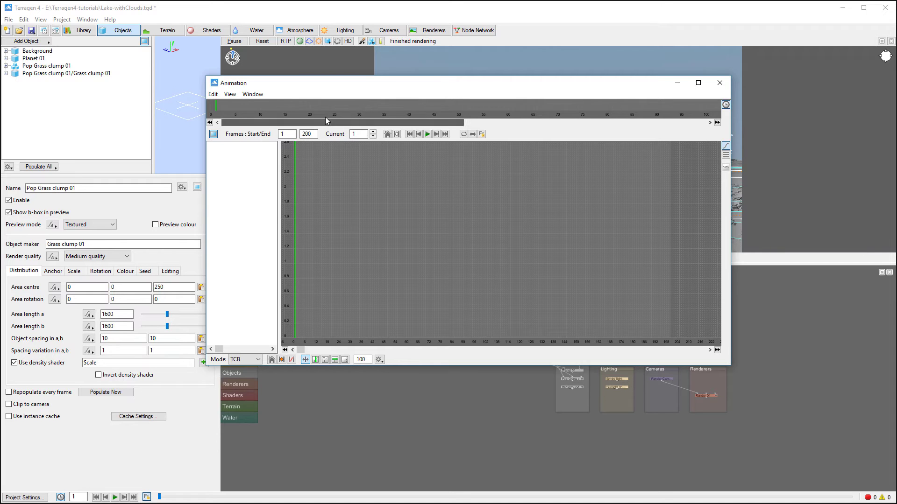
{"action": "left_click", "coordinate": [387, 134]}
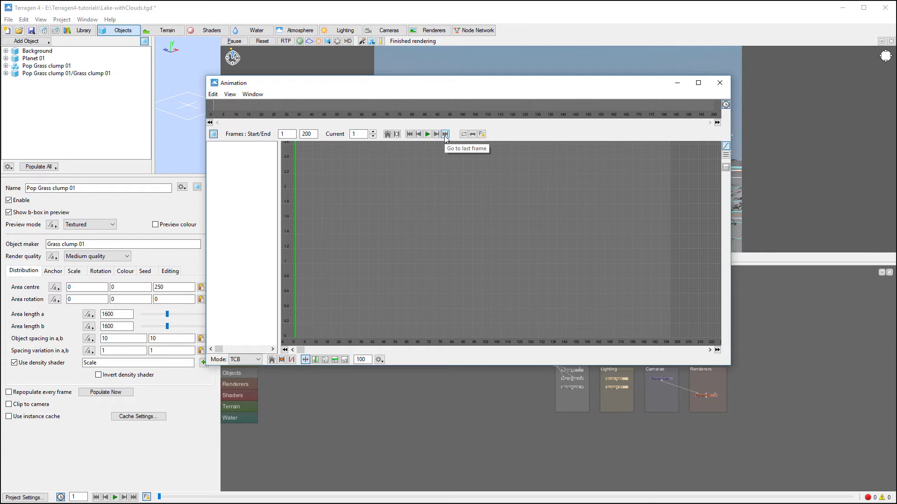
- Toggle a playback option on and back off, then close the Animation window
{"action": "left_click", "coordinate": [481, 134]}
{"action": "left_click", "coordinate": [481, 134]}
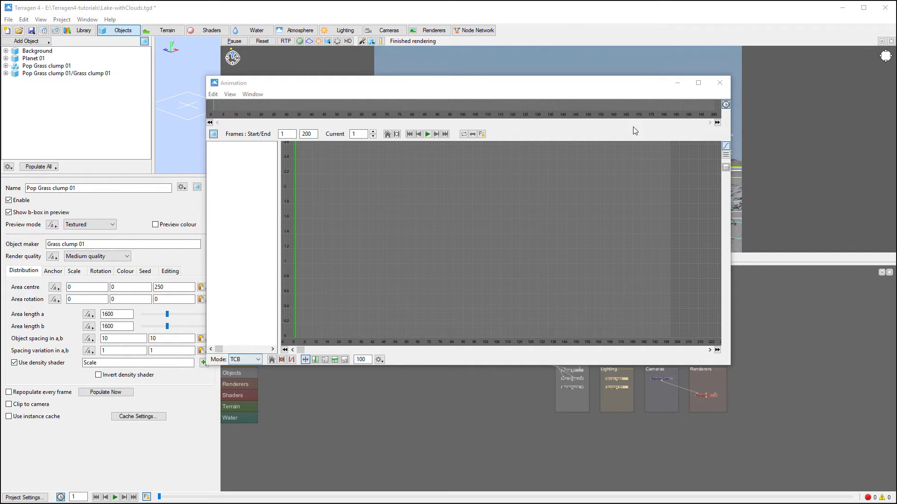
{"action": "left_click", "coordinate": [720, 83]}
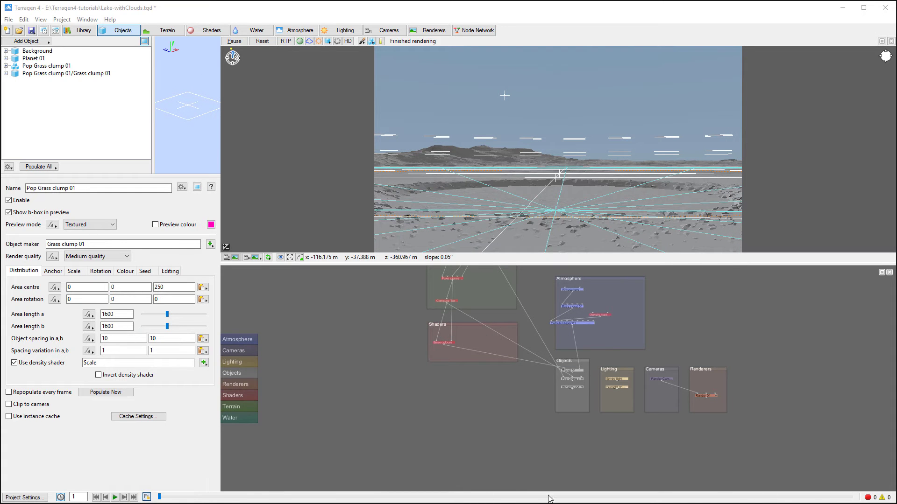
- Scrub the timeline back to frame 1 and refocus the 3D preview
{"action": "mouse_move", "coordinate": [159, 498]}
{"action": "left_mouse_down"}
{"action": "mouse_move", "coordinate": [234, 498]}
{"action": "mouse_move", "coordinate": [159, 498]}
{"action": "left_mouse_up"}
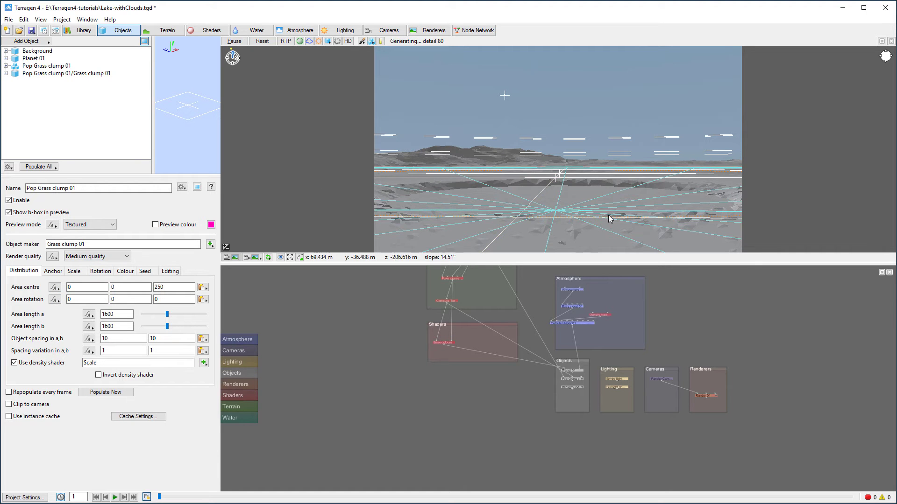
{"action": "left_click", "coordinate": [40, 42]}
{"action": "mouse_move", "coordinate": [114, 76]}
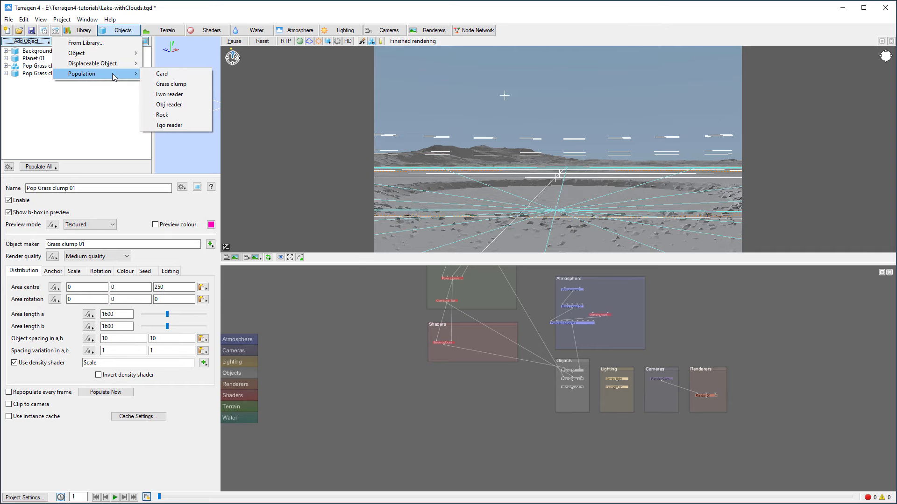
{"action": "left_click", "coordinate": [467, 200]}
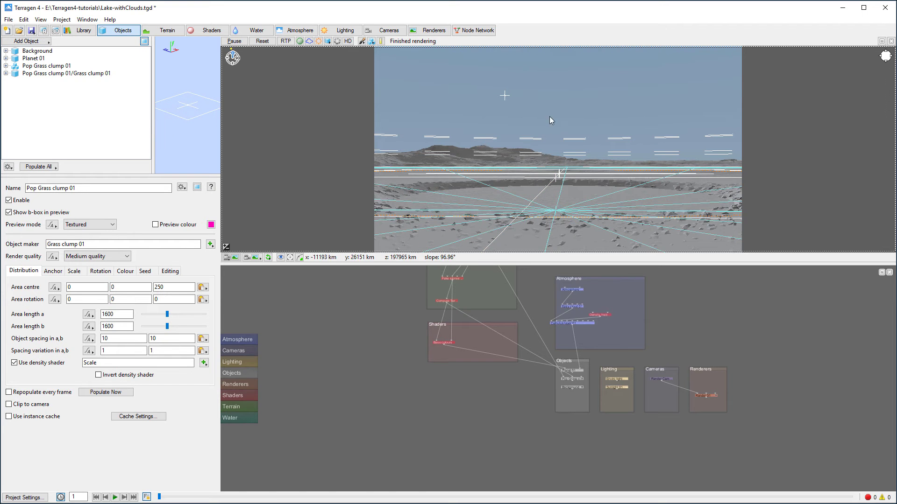
- Tilt and zoom out the preview over the grass area, then show Add Object > Population
{"action": "left_click_drag", "start_coordinate": [549, 70], "coordinate": [566, 175]}
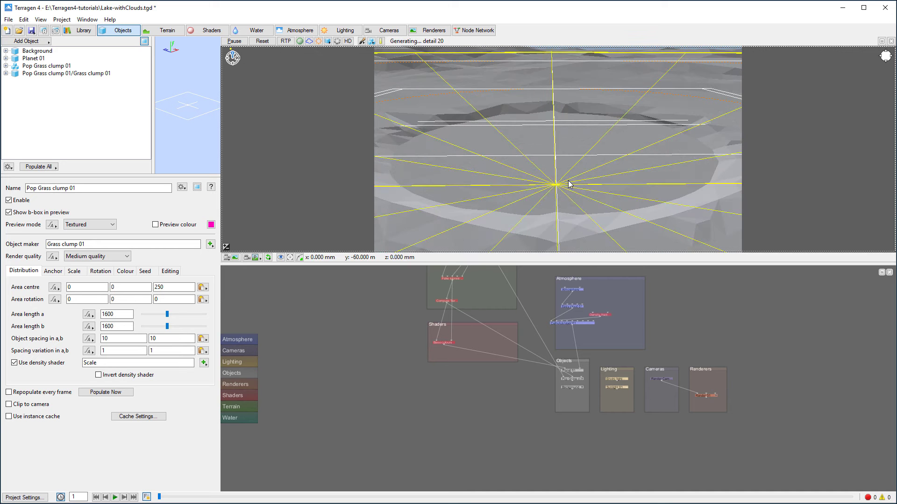
{"action": "scroll", "coordinate": [563, 191], "scroll_direction": "down", "scroll_amount": 5}
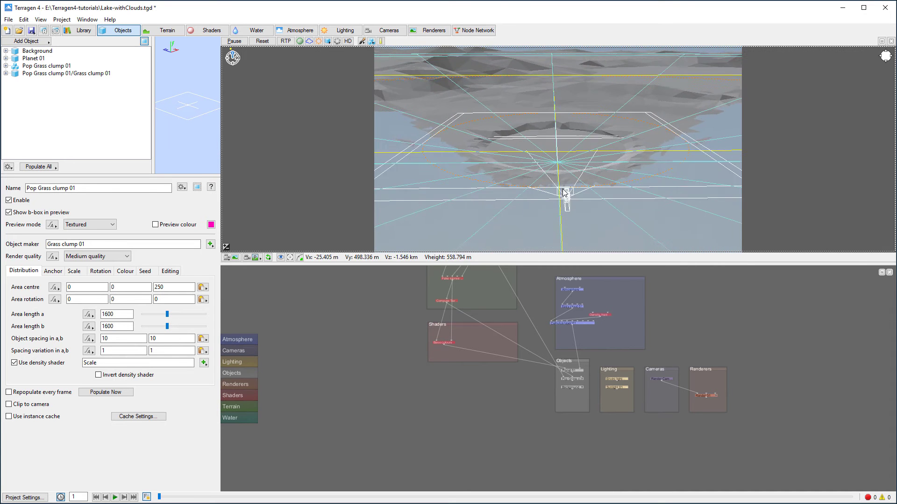
{"action": "scroll", "coordinate": [562, 190], "scroll_direction": "down", "scroll_amount": 3}
{"action": "scroll", "coordinate": [591, 166], "scroll_direction": "down", "scroll_amount": 3}
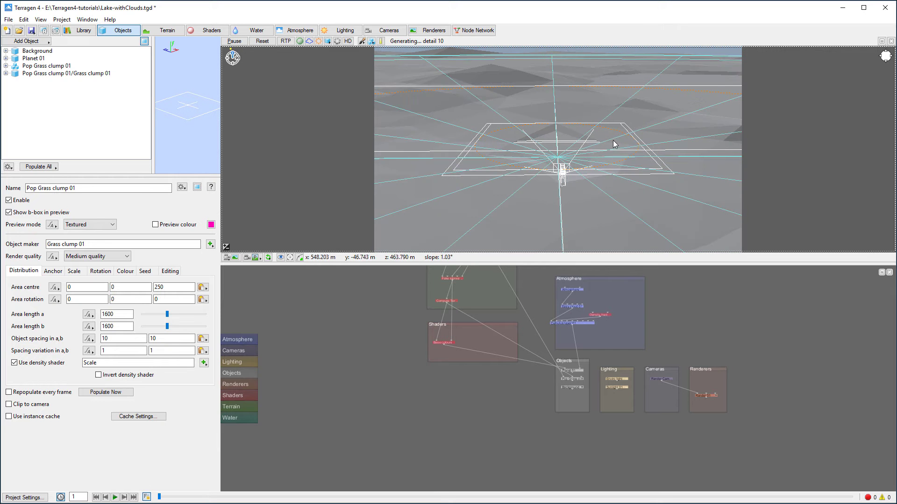
{"action": "mouse_move", "coordinate": [605, 158]}
{"action": "left_mouse_down"}
{"action": "mouse_move", "coordinate": [597, 195]}
{"action": "mouse_move", "coordinate": [516, 90]}
{"action": "mouse_move", "coordinate": [524, 76]}
{"action": "mouse_move", "coordinate": [589, 206]}
{"action": "mouse_move", "coordinate": [561, 171]}
{"action": "mouse_move", "coordinate": [597, 166]}
{"action": "left_mouse_up"}
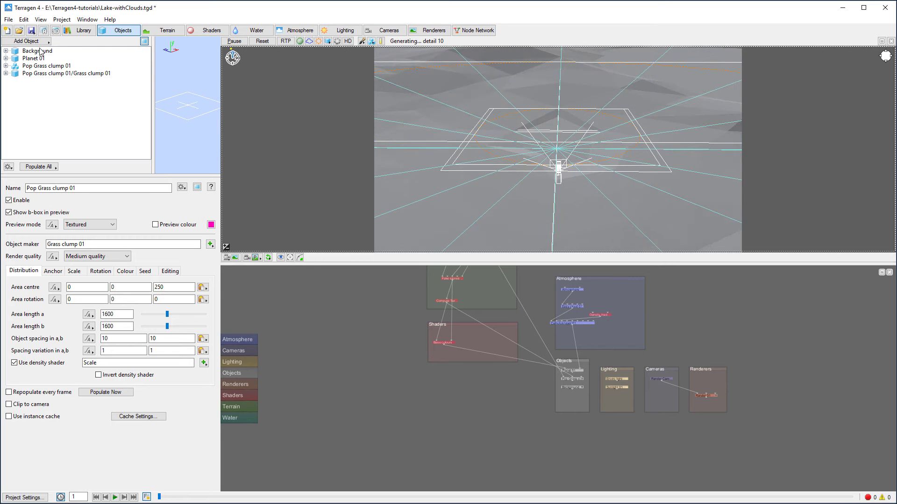
{"action": "left_click", "coordinate": [28, 41]}
{"action": "mouse_move", "coordinate": [102, 78]}
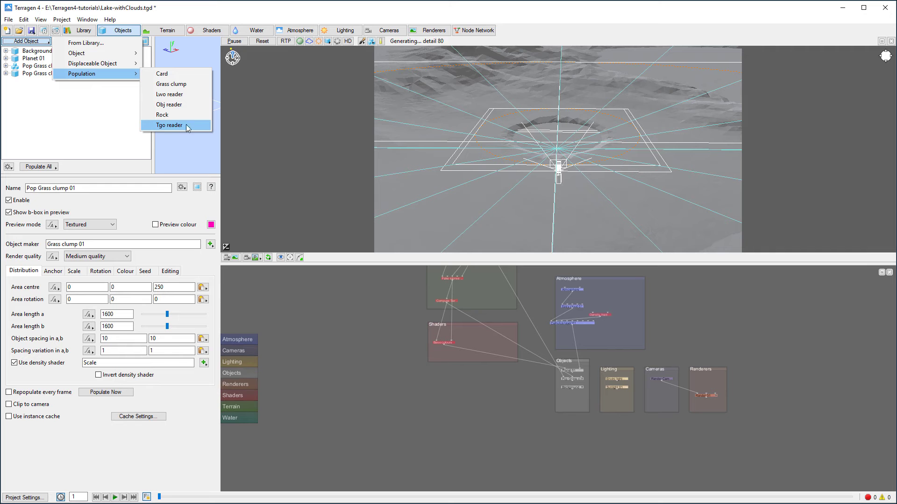
- Add a Tgo population from PlantsXFrog > EU43 chestnut Models > EU43_5.tgo
{"action": "left_click", "coordinate": [169, 125]}
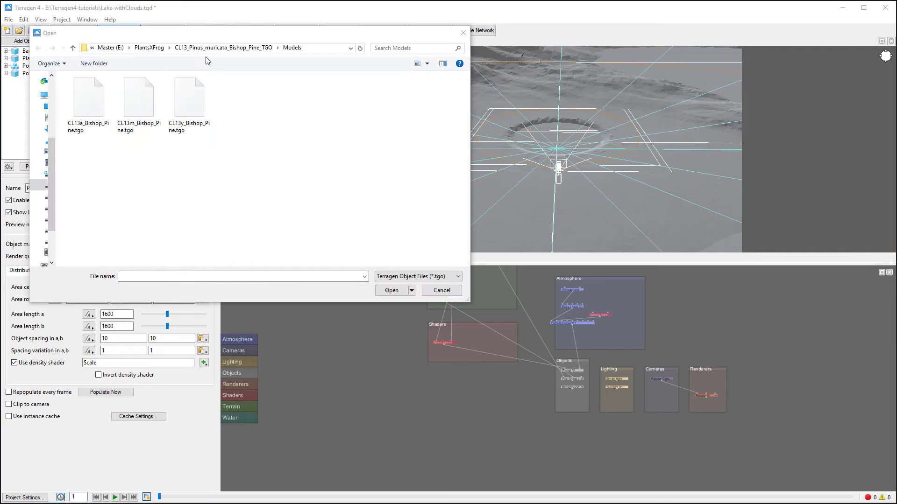
{"action": "left_click", "coordinate": [149, 47]}
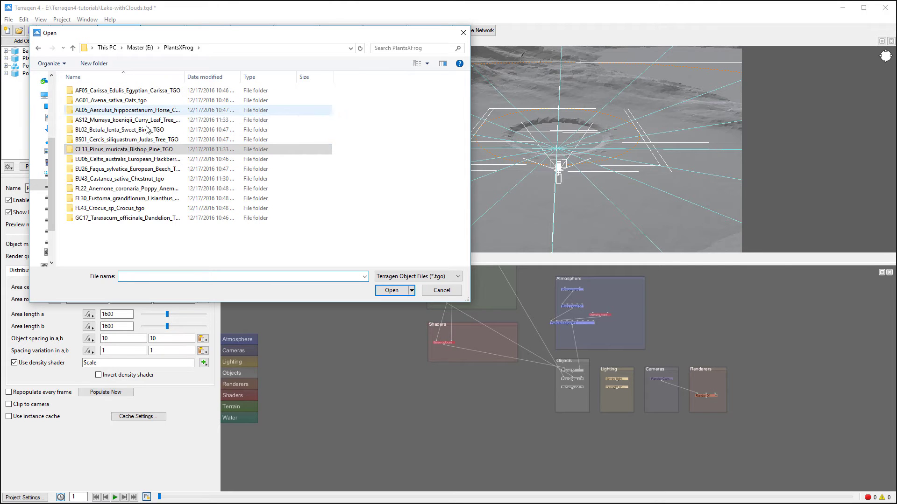
{"action": "double_click", "coordinate": [147, 179]}
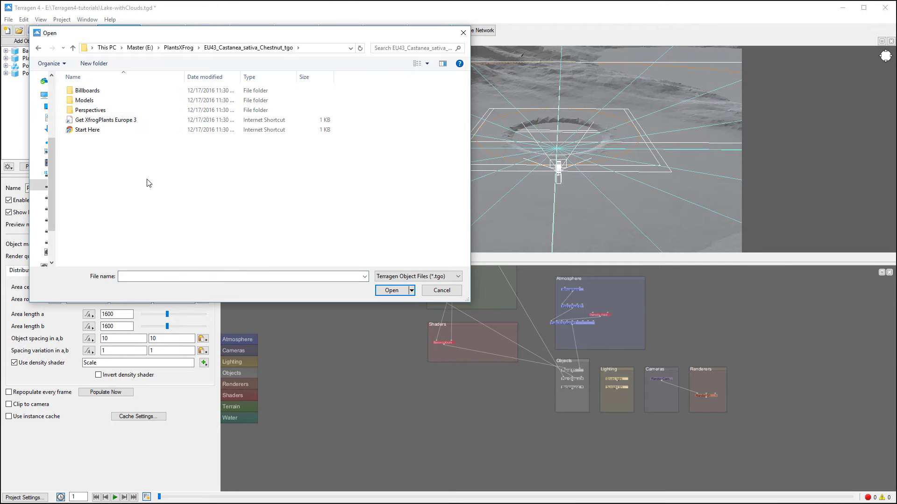
{"action": "double_click", "coordinate": [112, 101]}
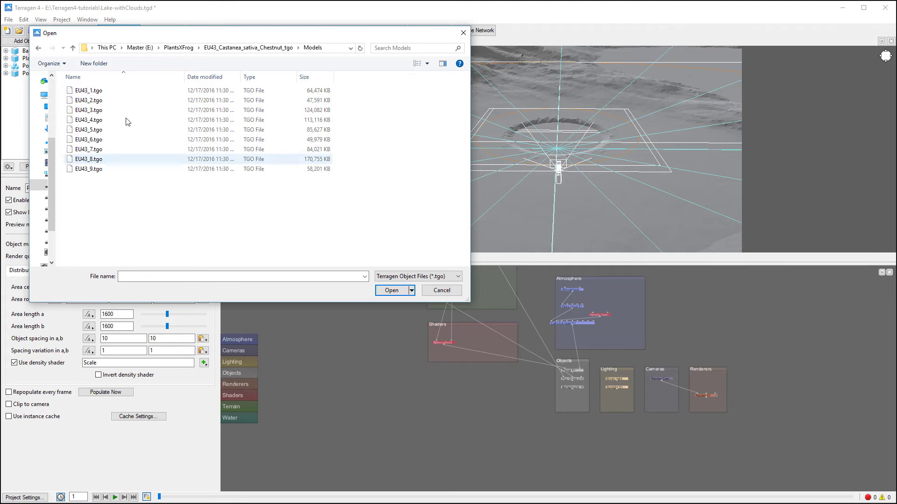
{"action": "left_click", "coordinate": [95, 131]}
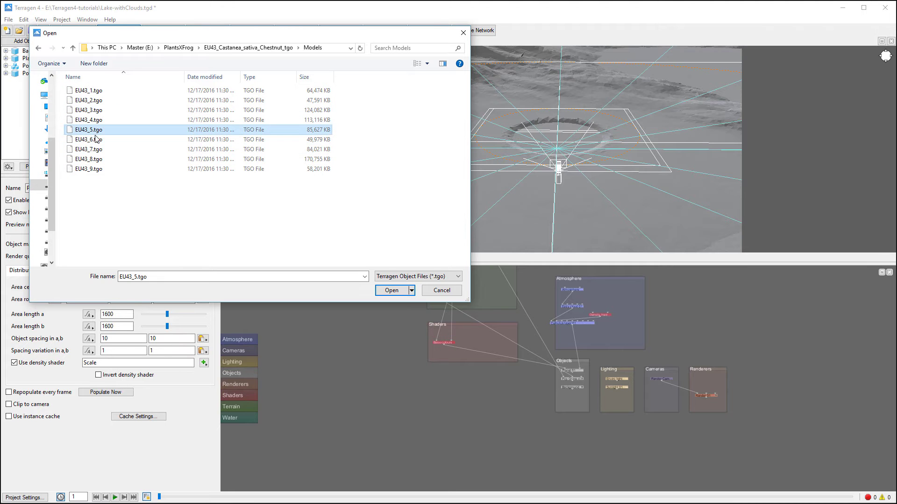
{"action": "left_click", "coordinate": [405, 290]}
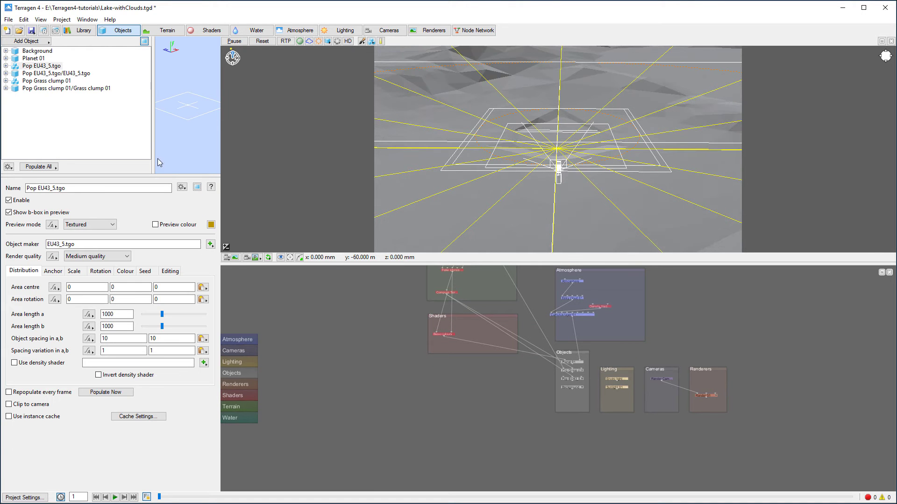
- Populate the chestnut trees, set area centre z to 3000, and repopulate
{"action": "left_click", "coordinate": [106, 392]}
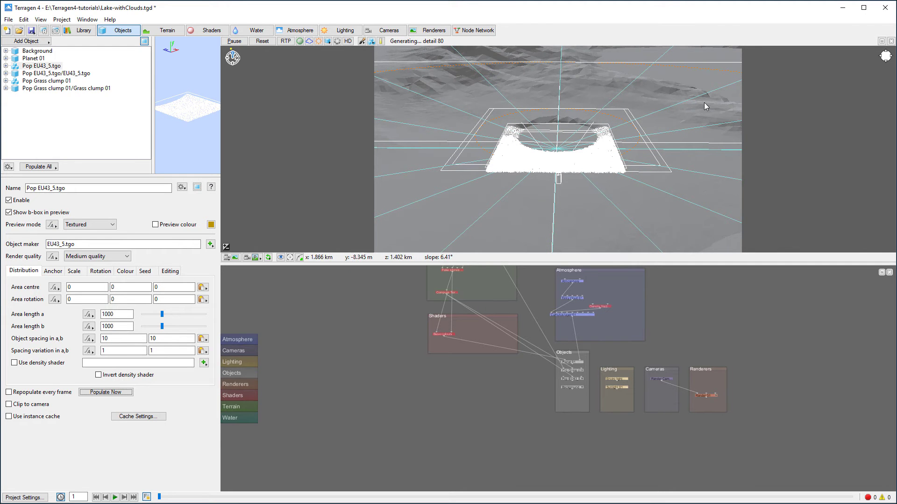
{"action": "double_click", "coordinate": [161, 287]}
{"action": "type", "text": "300"}
{"action": "key", "text": "Return"}
{"action": "type", "text": "0"}
{"action": "left_click", "coordinate": [106, 392]}
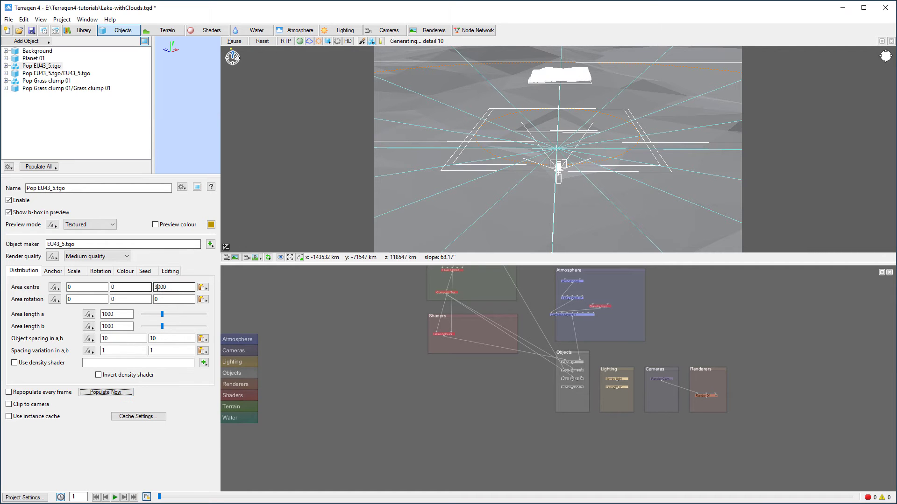
- Set the population area lengths to 6000 (a) and 5000 (b)
{"action": "left_click", "coordinate": [107, 314]}
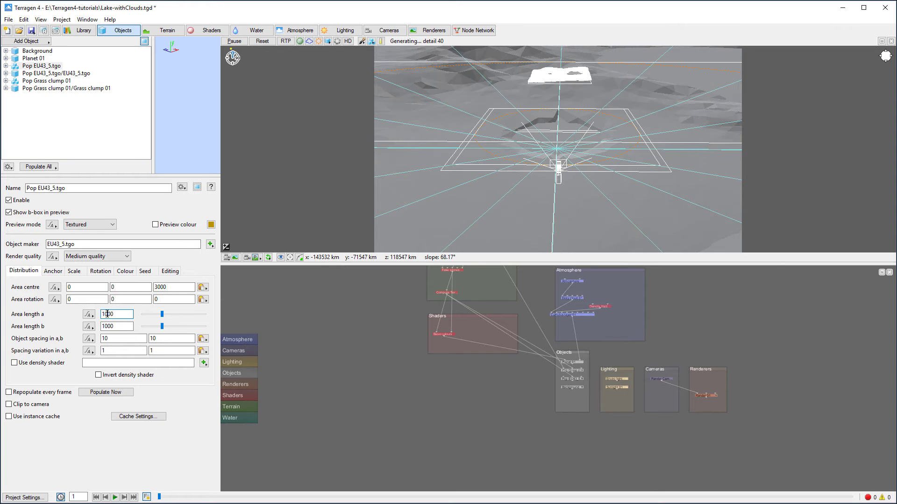
{"action": "type", "text": "5"}
{"action": "key", "text": "Return"}
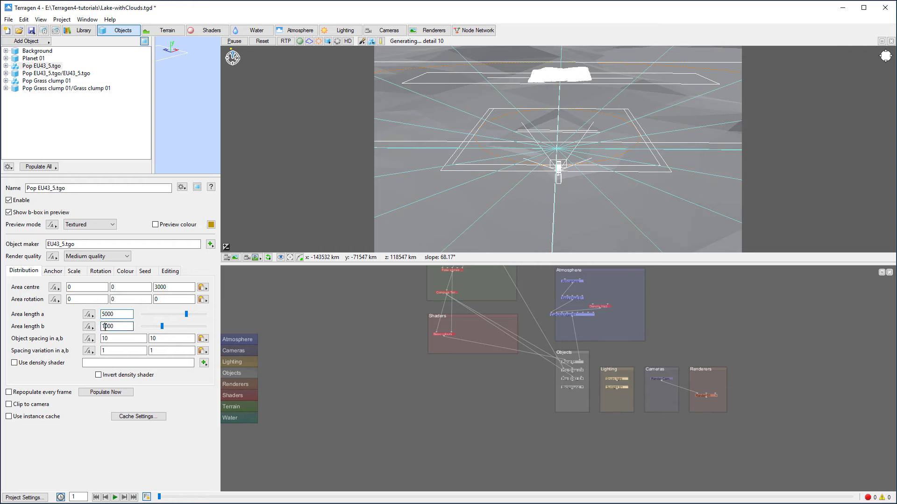
{"action": "type", "text": "5"}
{"action": "key", "text": "Return"}
{"action": "left_click_drag", "start_coordinate": [103, 314], "coordinate": [105, 314]}
{"action": "type", "text": "6"}
{"action": "key", "text": "Return"}
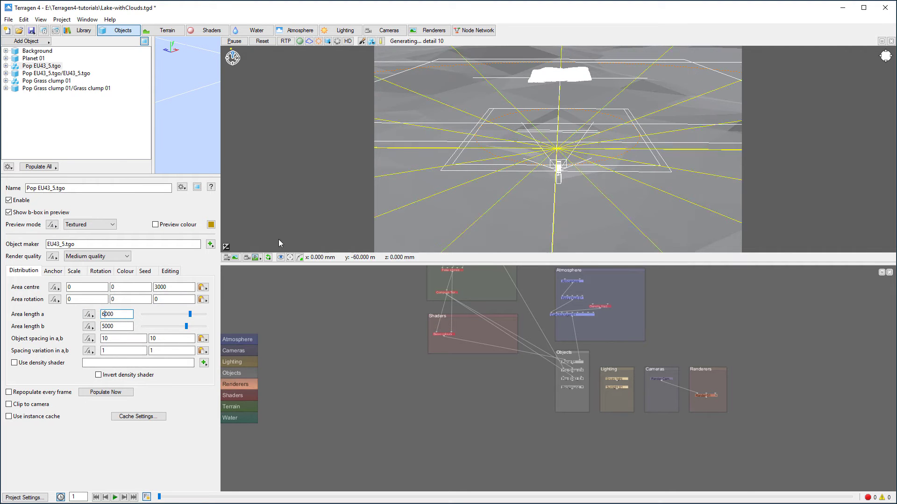
- Set object spacing to 50 by 50 and repopulate the trees
{"action": "left_click", "coordinate": [133, 339]}
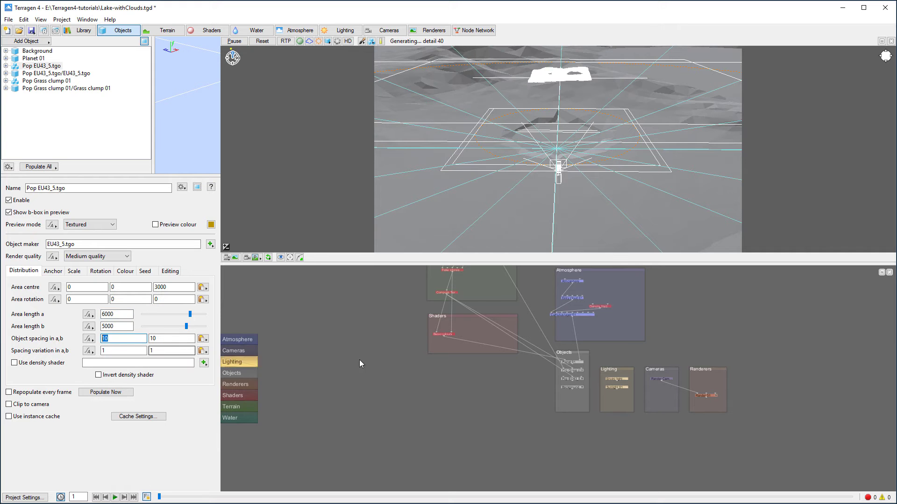
{"action": "type", "text": "50"}
{"action": "key", "text": "Return"}
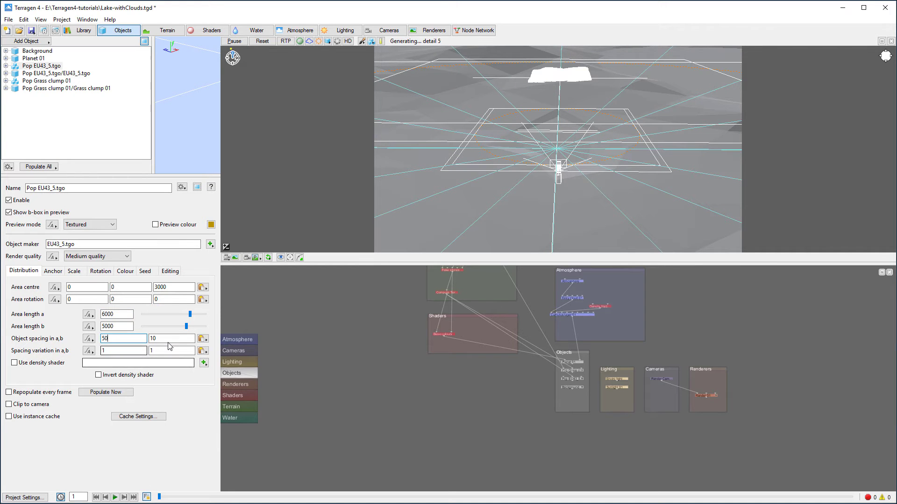
{"action": "double_click", "coordinate": [169, 338]}
{"action": "type", "text": "5"}
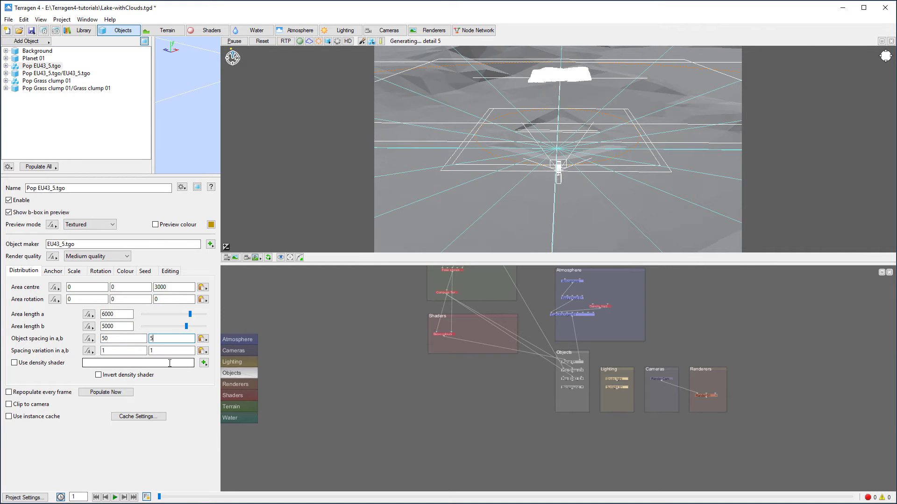
{"action": "type", "text": "0"}
{"action": "left_click", "coordinate": [105, 392]}
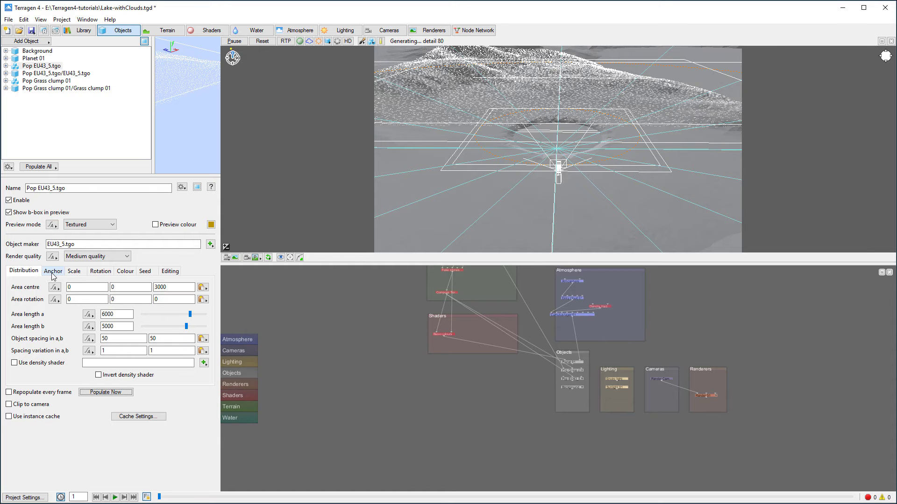
- Set chestnut scale to minimum 0.8, maximum 1.3, review rotation settings, and repopulate
{"action": "left_click", "coordinate": [70, 273]}
{"action": "left_click", "coordinate": [90, 300]}
{"action": "left_click", "coordinate": [89, 287]}
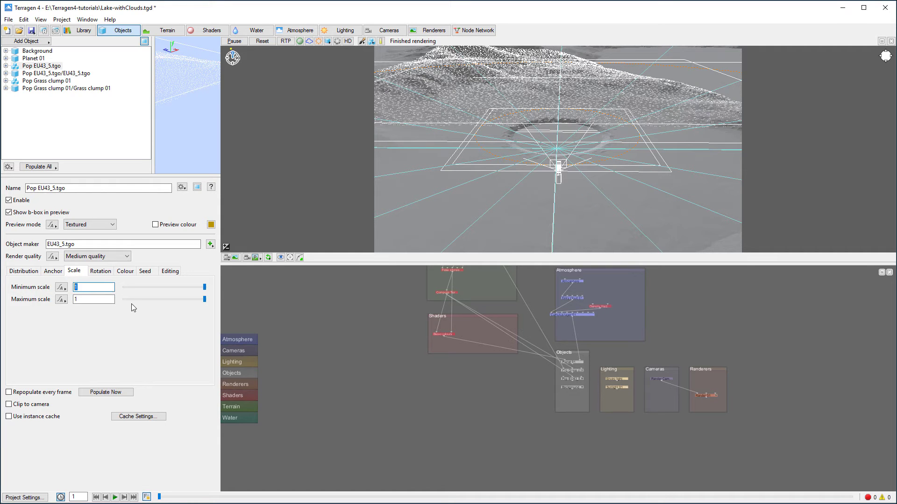
{"action": "type", "text": "0.8"}
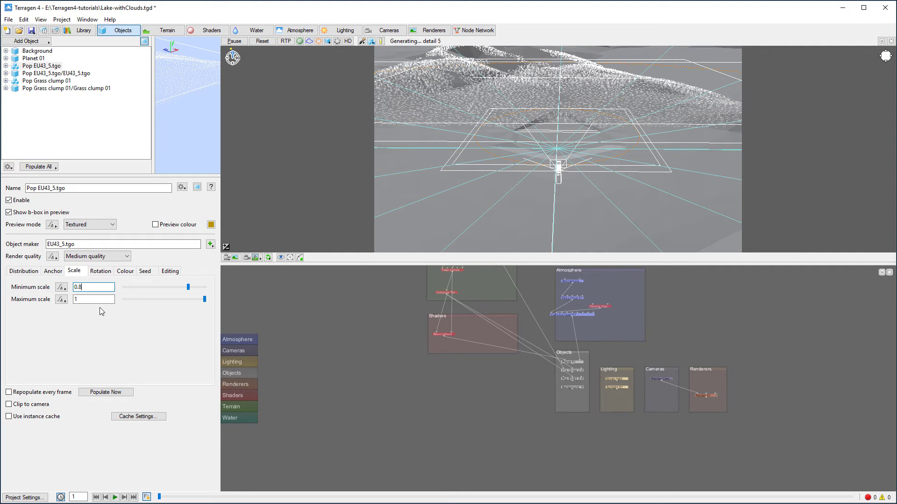
{"action": "type", "text": "1"}
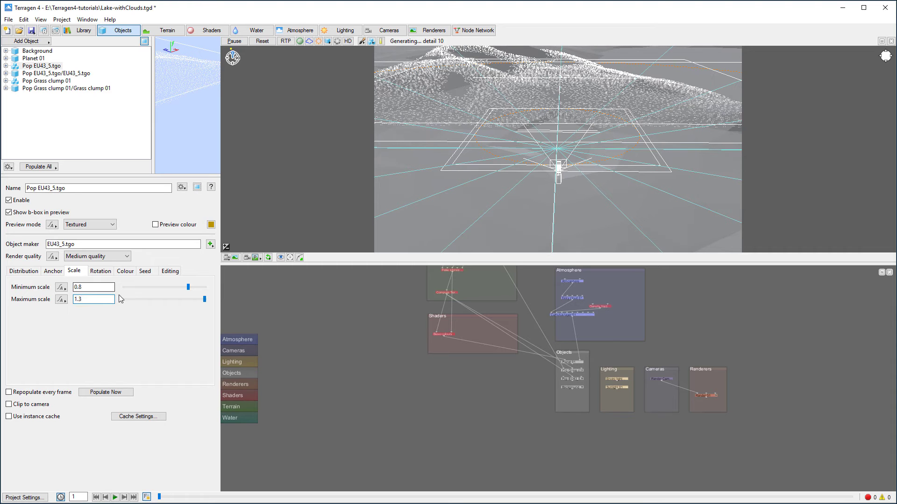
{"action": "left_click", "coordinate": [98, 272]}
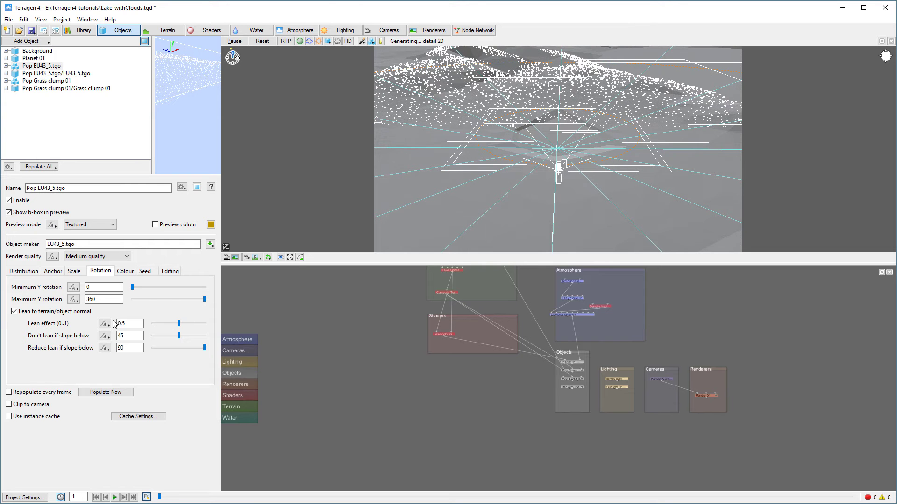
{"action": "left_click", "coordinate": [106, 392]}
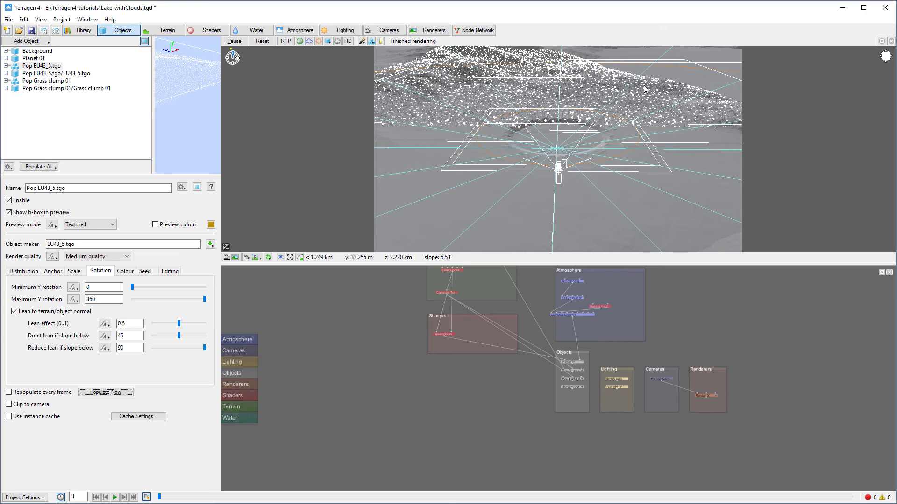
- Add a Tgo population from PlantsXFrog > AG01_Avena_sativa_Oats_tgo > Models > AG01_1.tgo
{"action": "left_click", "coordinate": [27, 41]}
{"action": "mouse_move", "coordinate": [92, 76]}
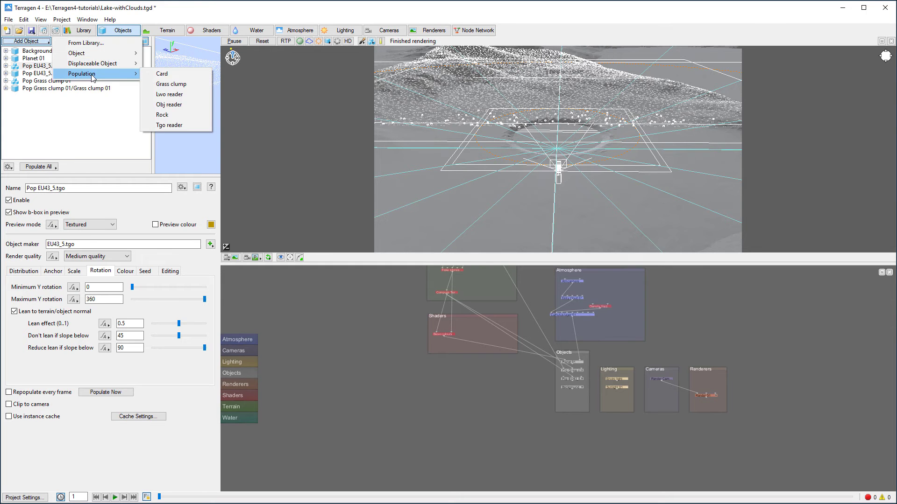
{"action": "left_click", "coordinate": [171, 125]}
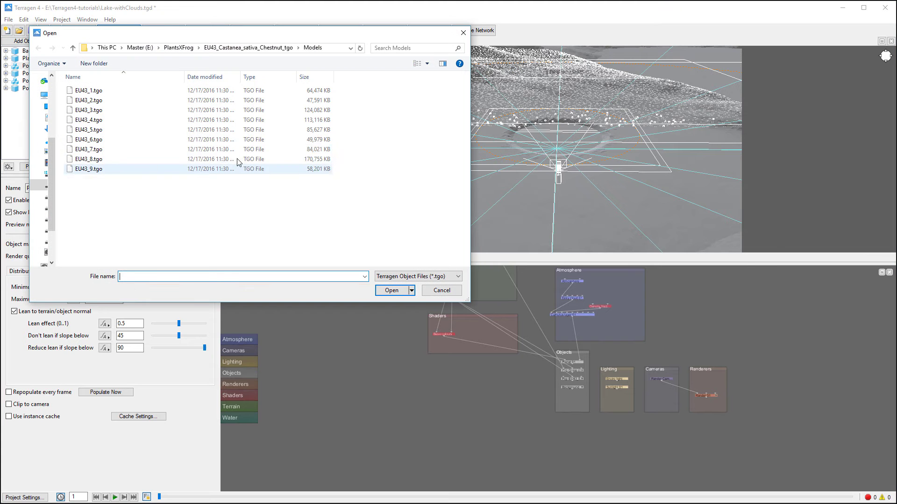
{"action": "left_click", "coordinate": [172, 47]}
{"action": "left_click", "coordinate": [132, 102]}
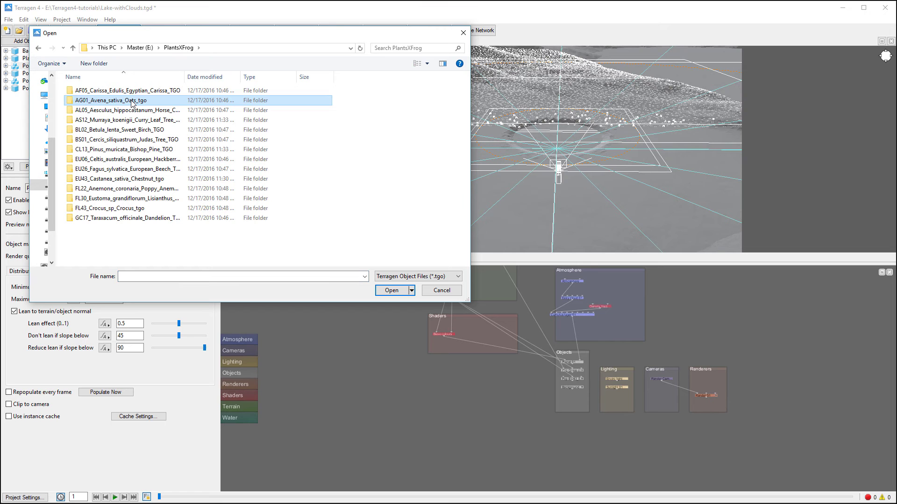
{"action": "double_click", "coordinate": [82, 101]}
{"action": "double_click", "coordinate": [101, 100]}
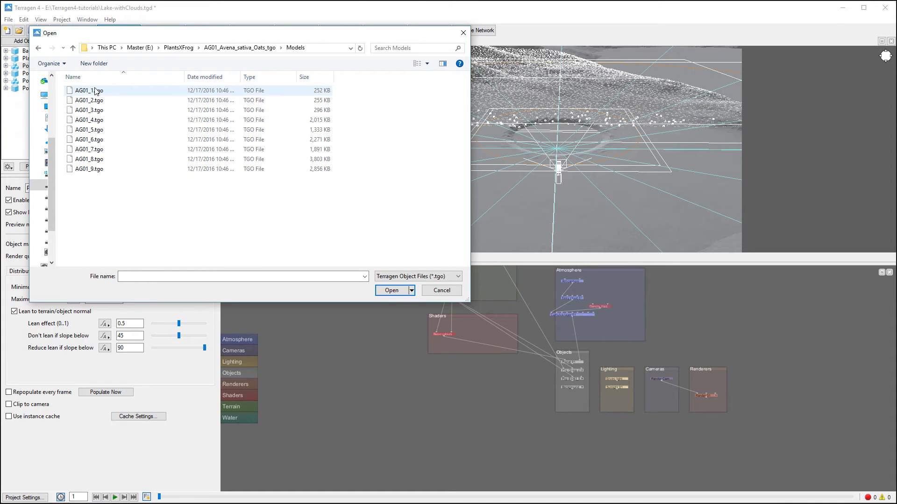
{"action": "left_click", "coordinate": [98, 91]}
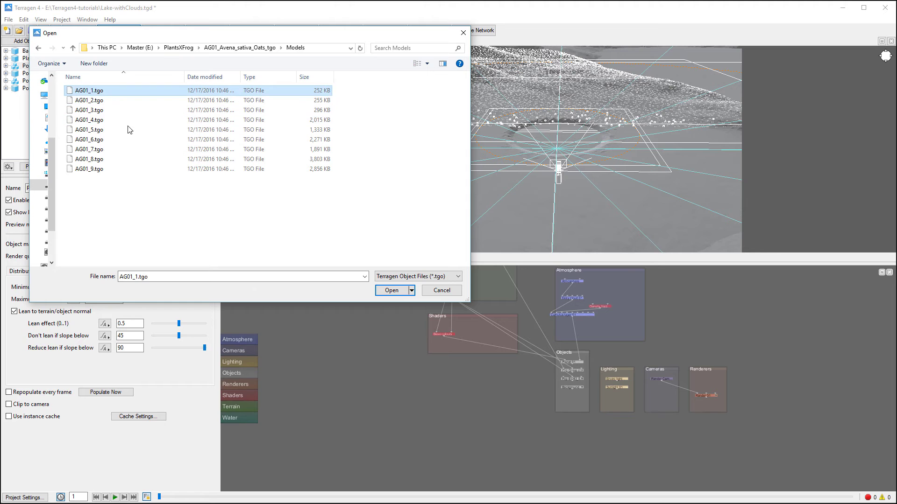
{"action": "left_click", "coordinate": [388, 290]}
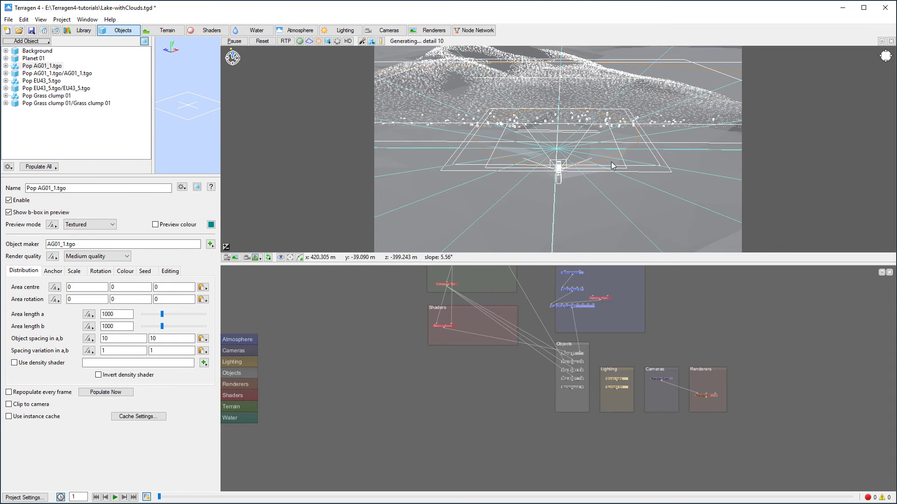
- Populate Pop AG01_1.tgo over 1000 × 1000 and select its node in the Node Network
{"action": "left_click", "coordinate": [106, 392]}
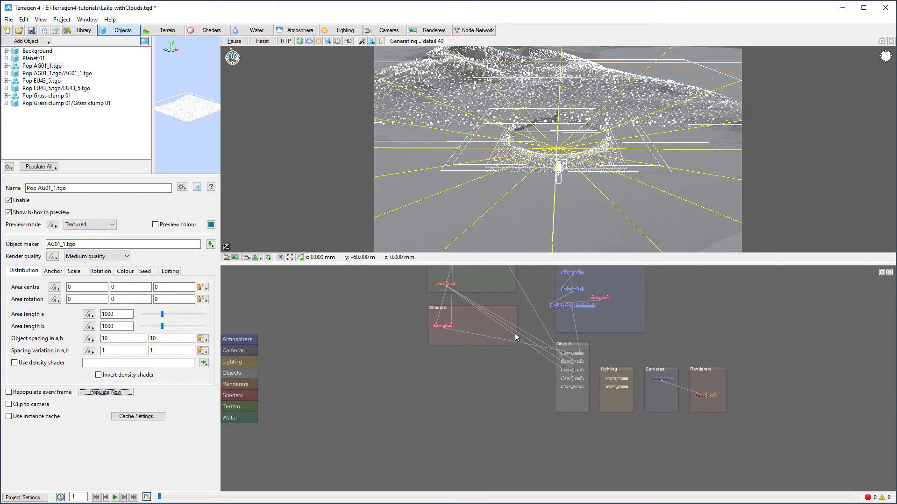
{"action": "left_click_drag", "start_coordinate": [486, 298], "coordinate": [488, 345]}
{"action": "left_click_drag", "start_coordinate": [486, 272], "coordinate": [506, 316]}
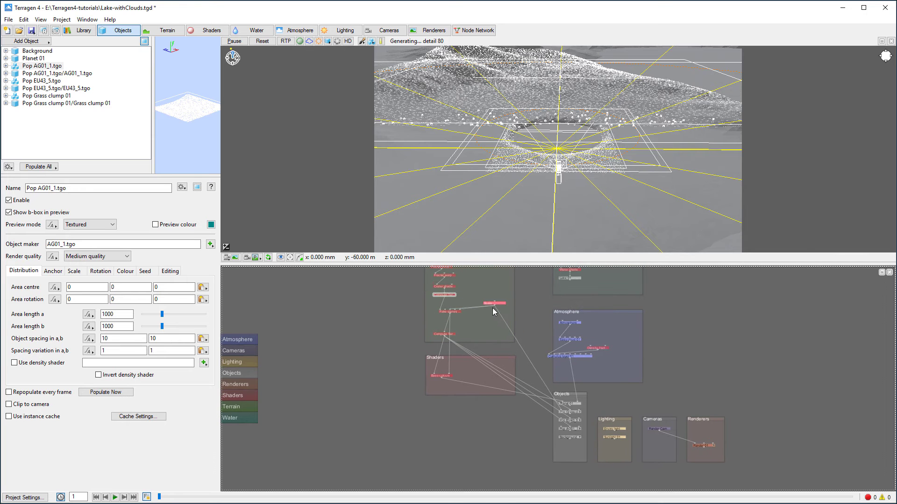
{"action": "left_click_drag", "start_coordinate": [492, 302], "coordinate": [483, 280]}
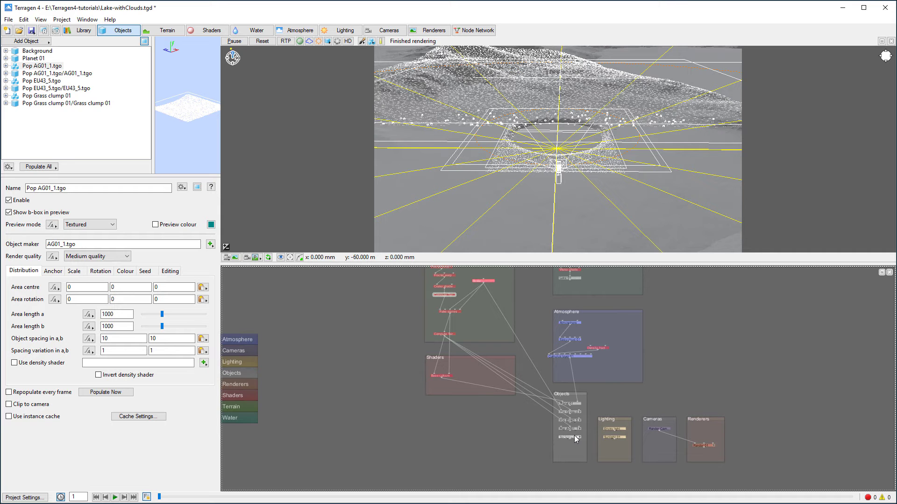
{"action": "left_click_drag", "start_coordinate": [577, 432], "coordinate": [577, 434]}
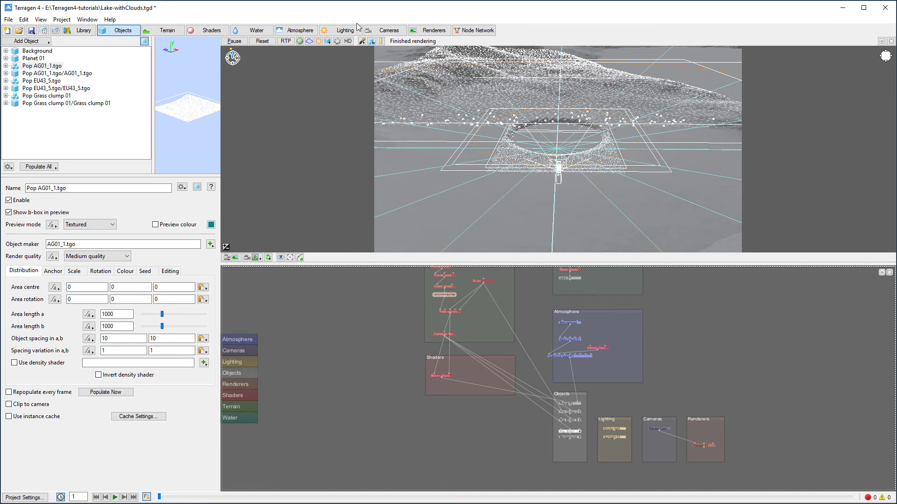
{"action": "left_click", "coordinate": [362, 41]}
- Create Painted shader 01 and paint a stroke on the ground near the lake
{"action": "mouse_move", "coordinate": [424, 46]}
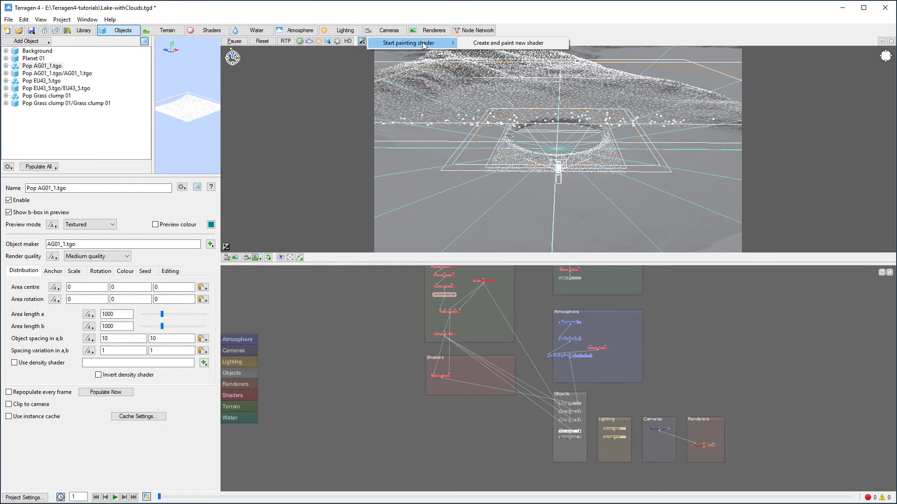
{"action": "left_click", "coordinate": [507, 43]}
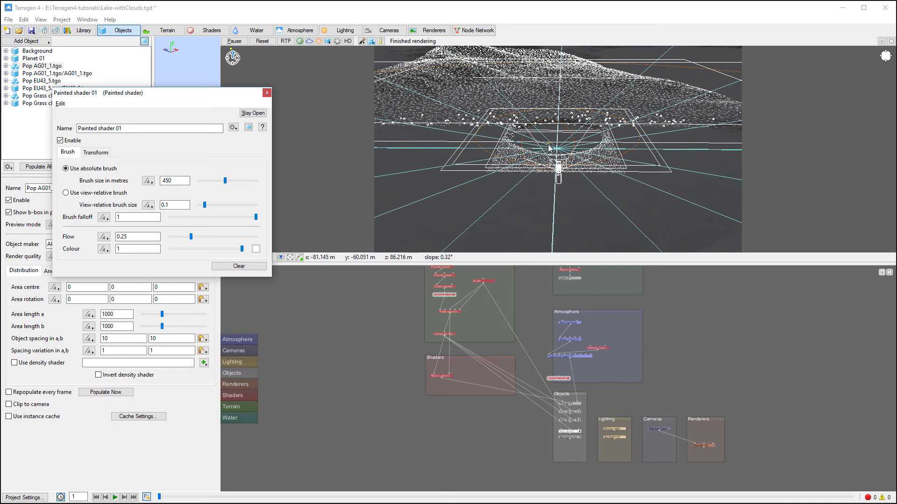
{"action": "key", "text": "alt"}
{"action": "left_click", "coordinate": [509, 148]}
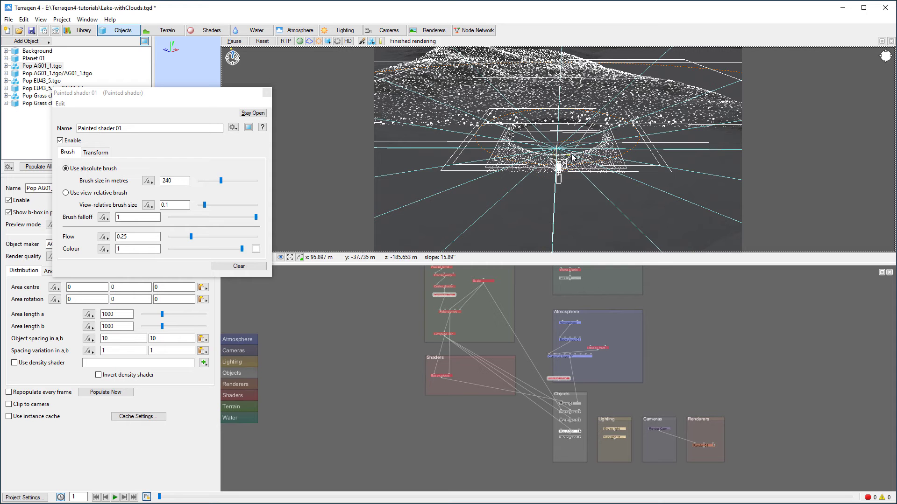
{"action": "mouse_move", "coordinate": [552, 156]}
{"action": "left_mouse_down"}
{"action": "mouse_move", "coordinate": [510, 145]}
{"action": "mouse_move", "coordinate": [512, 129]}
{"action": "mouse_move", "coordinate": [540, 128]}
{"action": "mouse_move", "coordinate": [545, 114]}
{"action": "mouse_move", "coordinate": [517, 125]}
{"action": "mouse_move", "coordinate": [595, 121]}
{"action": "mouse_move", "coordinate": [606, 153]}
{"action": "mouse_move", "coordinate": [508, 148]}
{"action": "mouse_move", "coordinate": [511, 133]}
{"action": "mouse_move", "coordinate": [533, 122]}
{"action": "mouse_move", "coordinate": [570, 116]}
{"action": "left_mouse_up"}
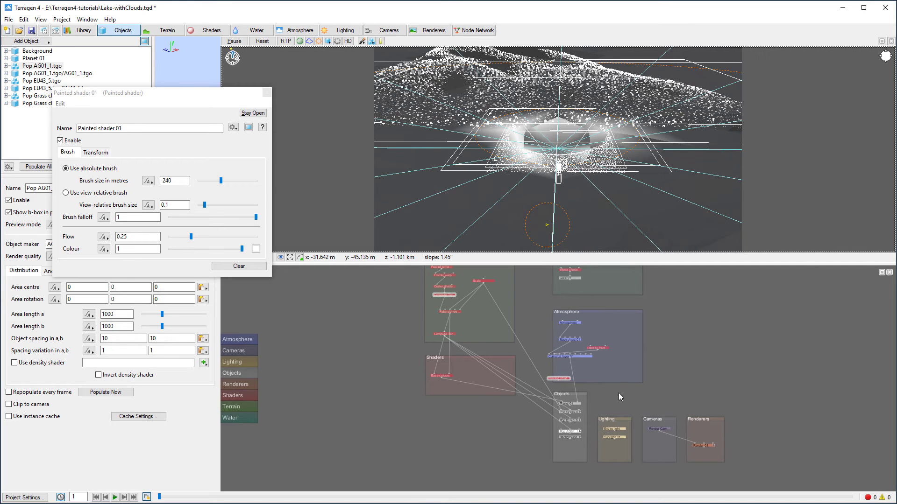
- Stop painting Painted shader 01 and close its settings dialog
{"action": "mouse_move", "coordinate": [564, 379]}
{"action": "left_mouse_down"}
{"action": "mouse_move", "coordinate": [533, 411]}
{"action": "mouse_move", "coordinate": [555, 442]}
{"action": "mouse_move", "coordinate": [515, 416]}
{"action": "mouse_move", "coordinate": [579, 461]}
{"action": "mouse_move", "coordinate": [602, 465]}
{"action": "left_mouse_up"}
{"action": "scroll", "coordinate": [534, 411], "scroll_direction": "up", "scroll_amount": 3}
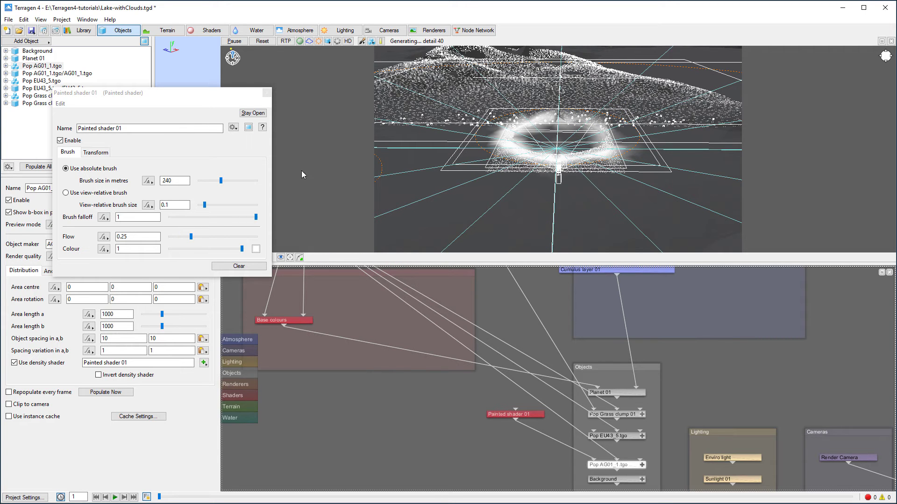
{"action": "left_click", "coordinate": [364, 41]}
{"action": "left_click", "coordinate": [423, 67]}
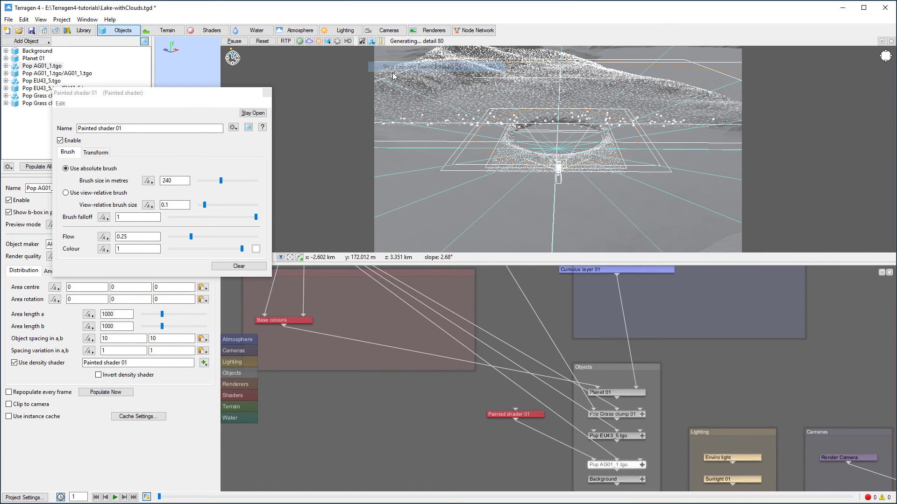
{"action": "left_click", "coordinate": [269, 94]}
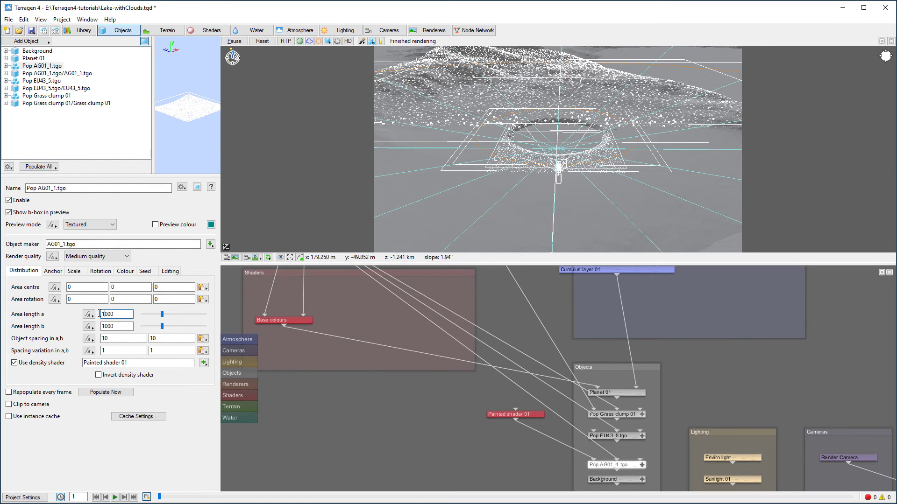
- Set the population area to 2000×2000 with centre z 500, then repopulate
{"action": "type", "text": "2"}
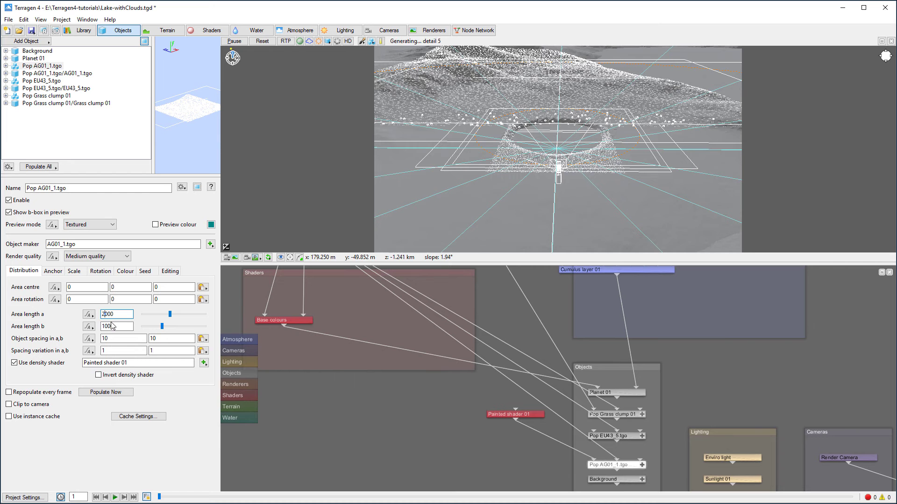
{"action": "left_click_drag", "start_coordinate": [105, 326], "coordinate": [101, 326]}
{"action": "type", "text": "2"}
{"action": "double_click", "coordinate": [162, 288]}
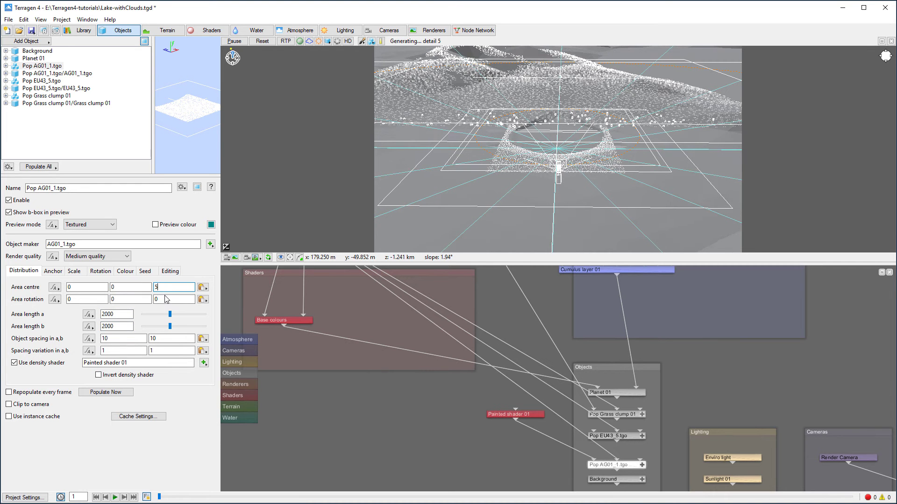
{"action": "type", "text": "00"}
{"action": "key", "text": "Return"}
{"action": "left_click", "coordinate": [106, 393]}
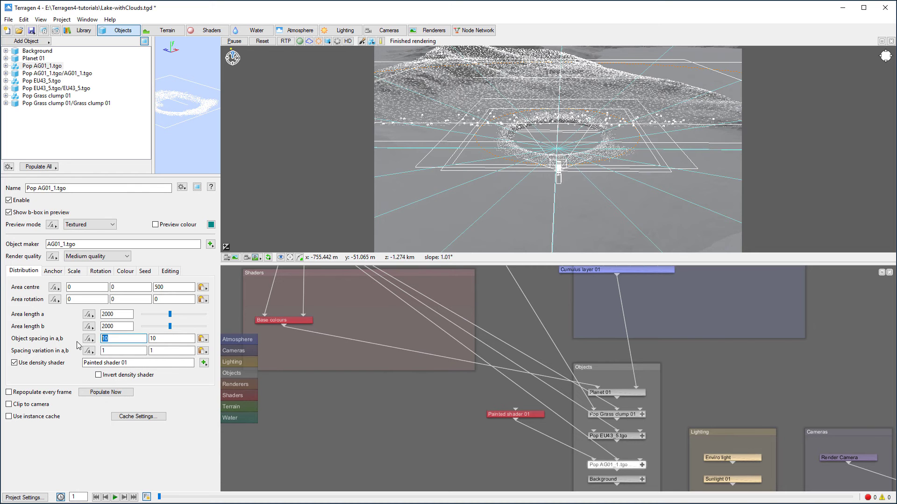
- Set object spacing to 5 × 5 and maximum scale to 2, then repopulate
{"action": "type", "text": "5"}
{"action": "key", "text": "Tab"}
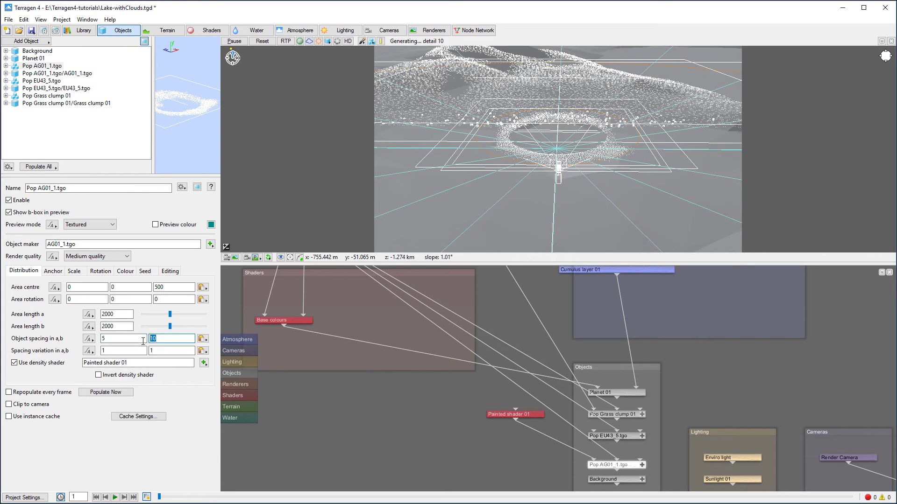
{"action": "type", "text": "5"}
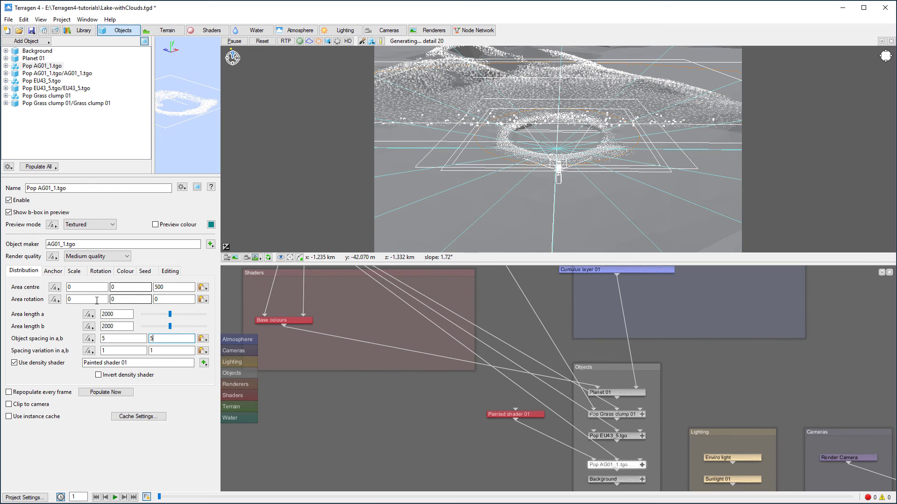
{"action": "left_click", "coordinate": [73, 272]}
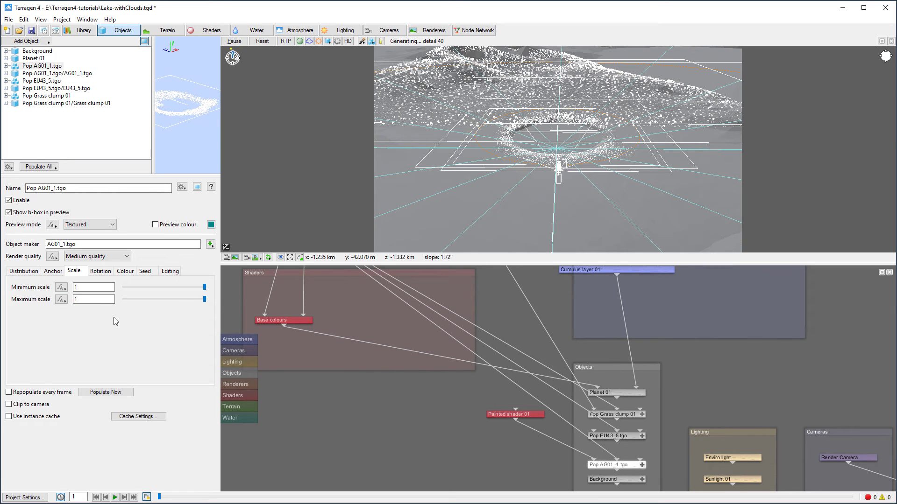
{"action": "double_click", "coordinate": [93, 298]}
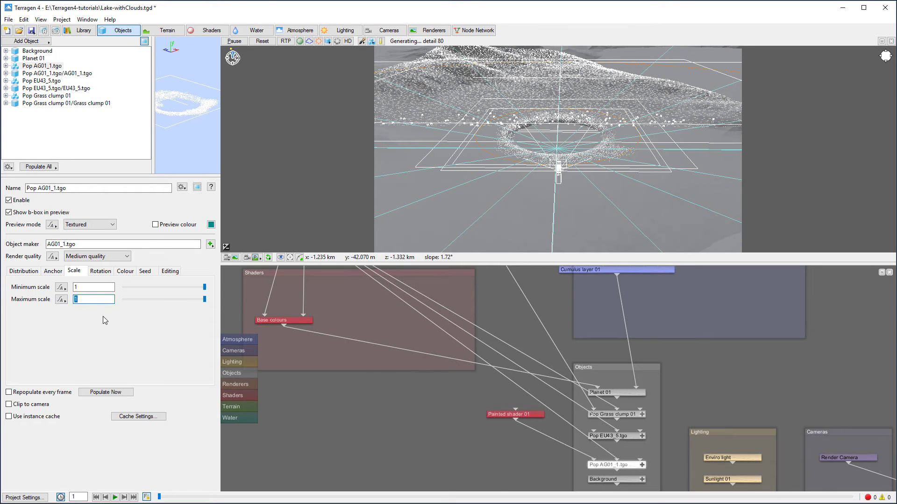
{"action": "left_click", "coordinate": [106, 392]}
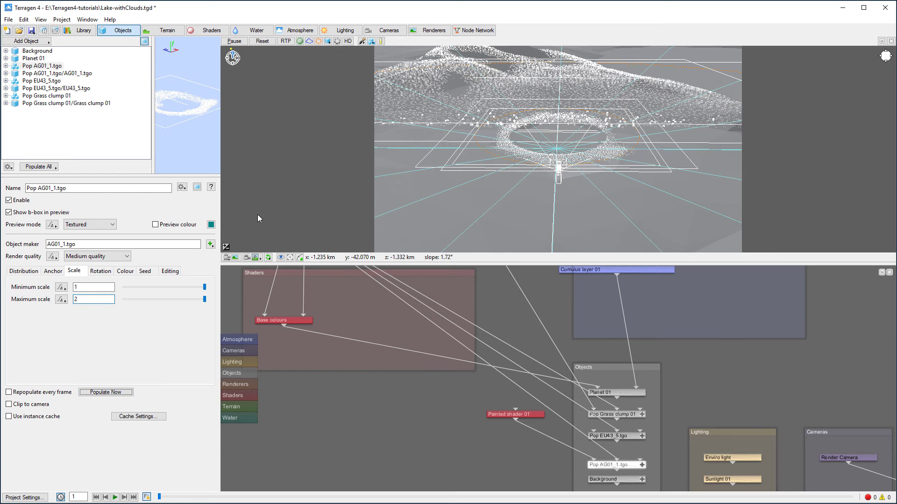
{"action": "key", "text": "Return"}
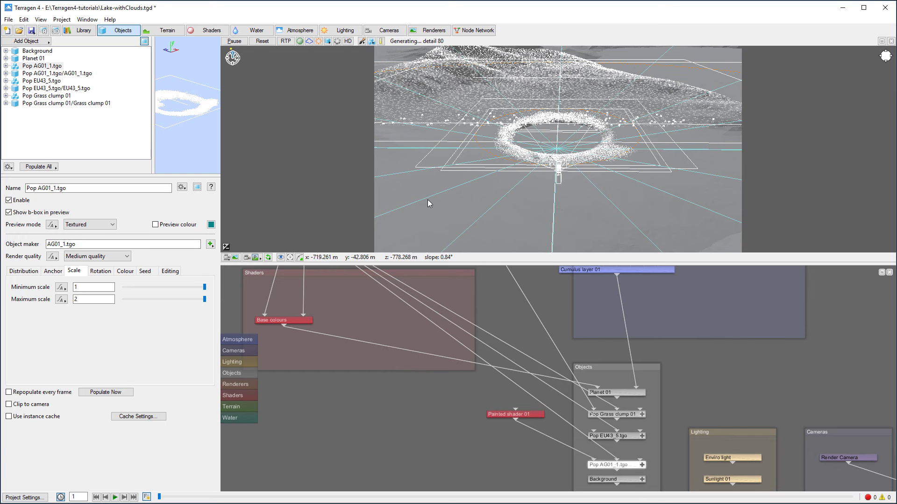
- Reset the 3D preview, lower its viewpoint near the ground, and show the Atmosphere layers
{"action": "right_click", "coordinate": [444, 173]}
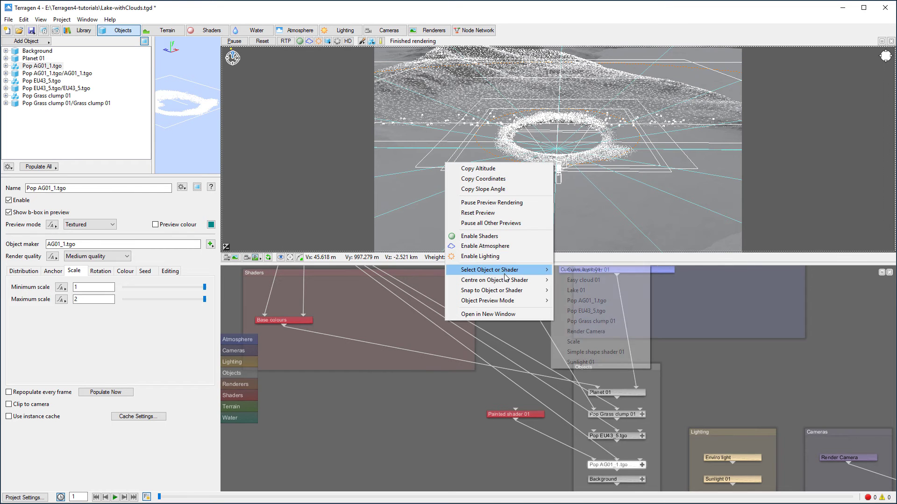
{"action": "left_click", "coordinate": [503, 214]}
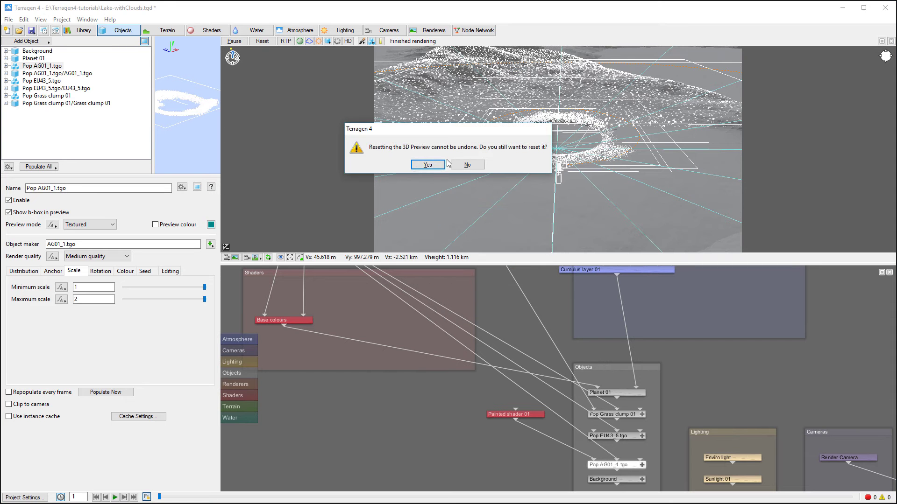
{"action": "left_click", "coordinate": [426, 168]}
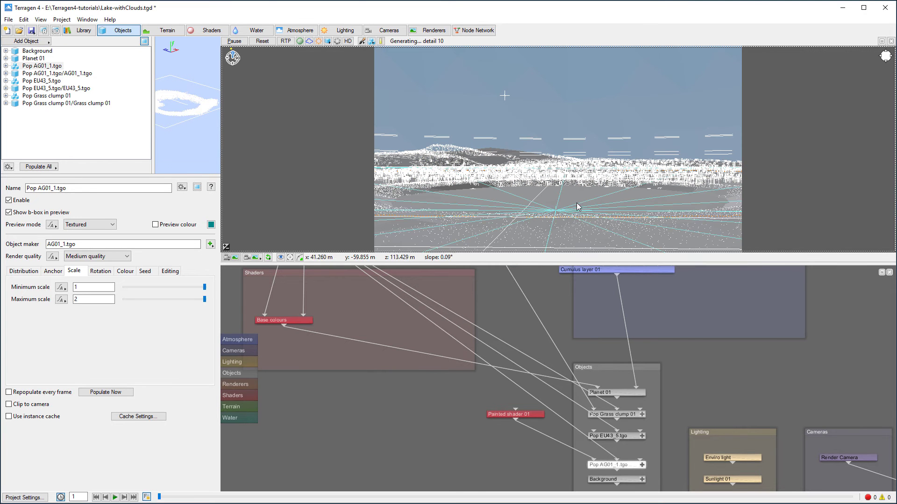
{"action": "right_click_drag", "start_coordinate": [578, 156], "coordinate": [559, 194]}
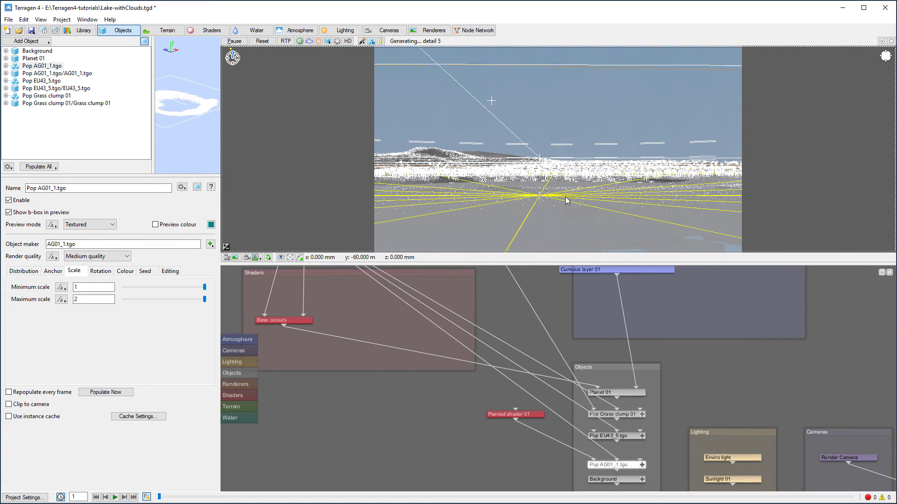
{"action": "left_click", "coordinate": [297, 30]}
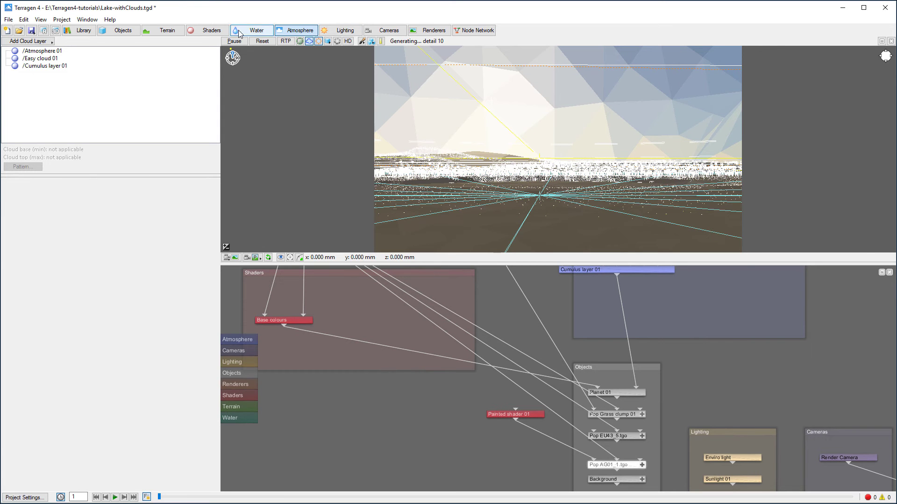
- Toggle the preview's render option, swing the view along the horizon, and list the Render Camera
{"action": "left_click", "coordinate": [112, 32]}
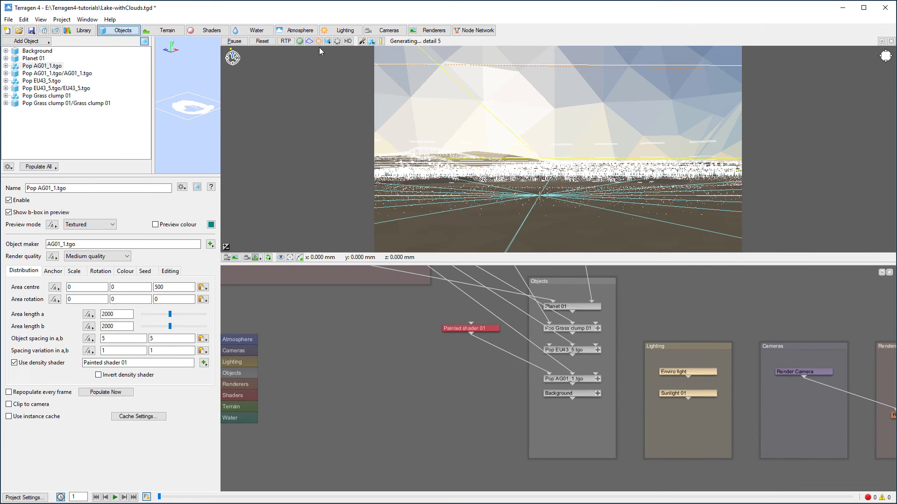
{"action": "left_click", "coordinate": [300, 42]}
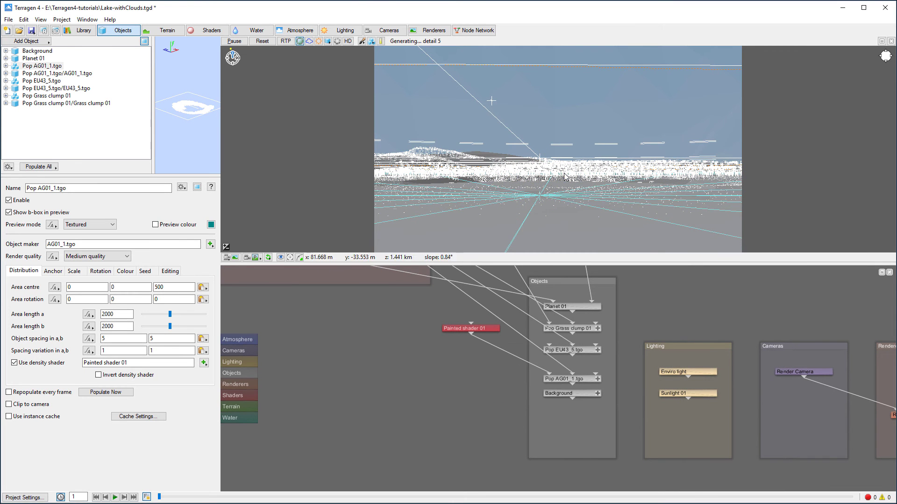
{"action": "mouse_move", "coordinate": [510, 173]}
{"action": "left_mouse_down"}
{"action": "mouse_move", "coordinate": [640, 160]}
{"action": "mouse_move", "coordinate": [595, 204]}
{"action": "mouse_move", "coordinate": [573, 209]}
{"action": "mouse_move", "coordinate": [560, 198]}
{"action": "mouse_move", "coordinate": [567, 169]}
{"action": "mouse_move", "coordinate": [578, 169]}
{"action": "left_mouse_up"}
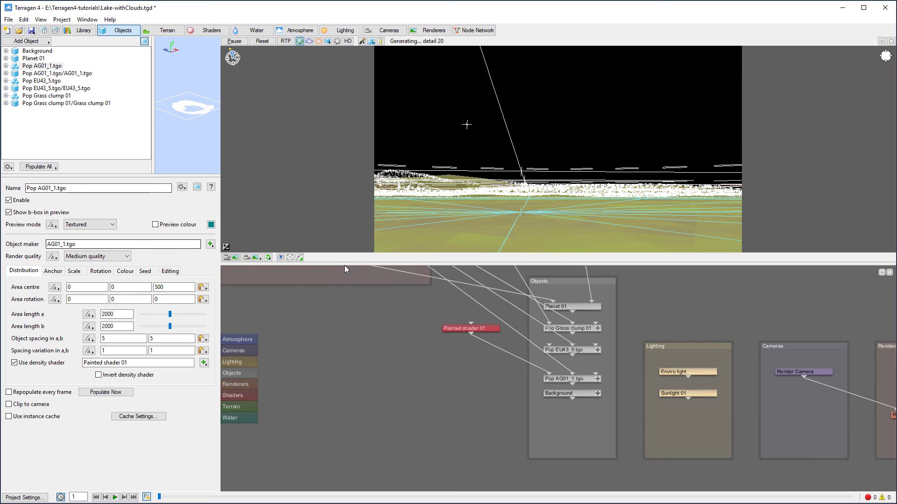
{"action": "left_click", "coordinate": [381, 32]}
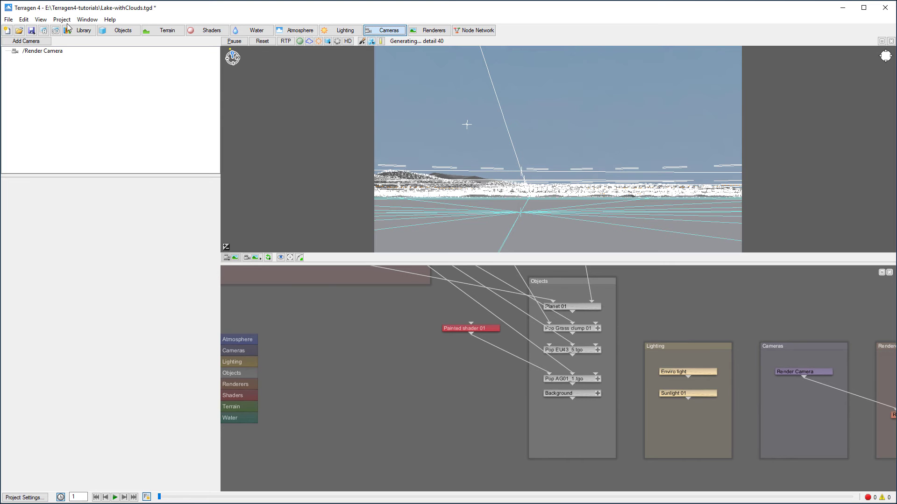
- Key all of the Render Camera's position and rotation values at frame 1
{"action": "left_click", "coordinate": [43, 51]}
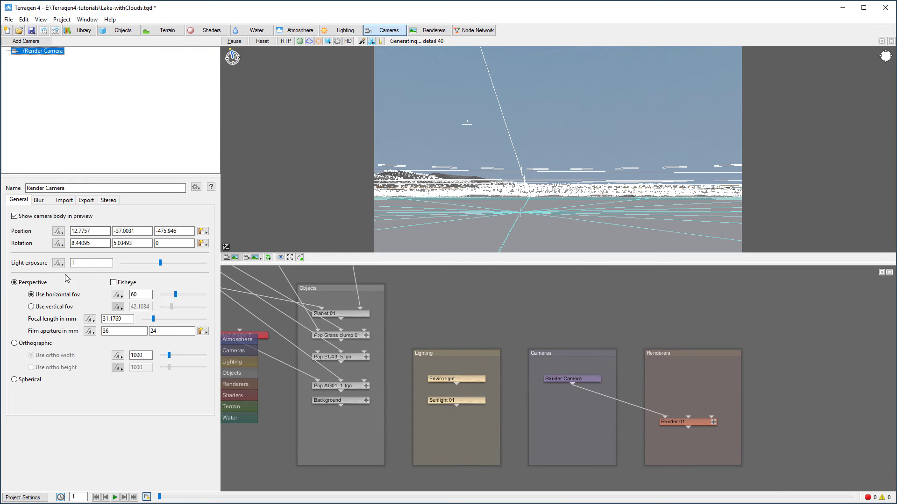
{"action": "left_click", "coordinate": [135, 231]}
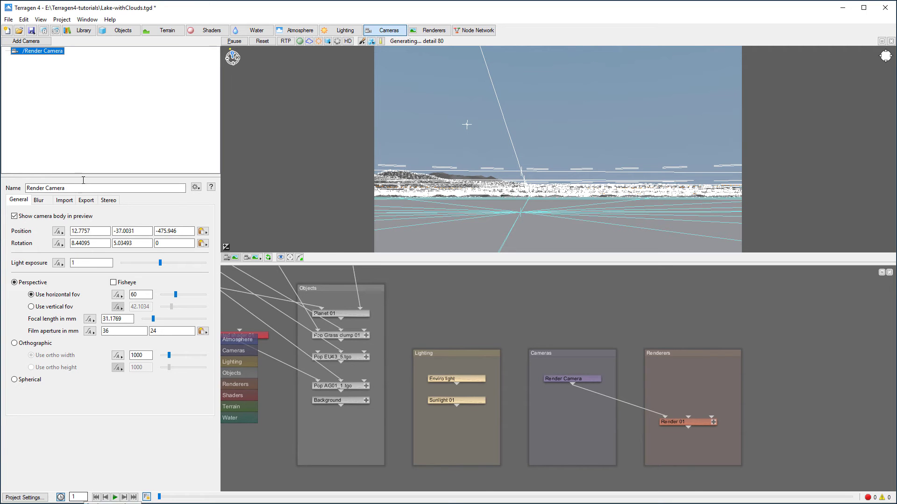
{"action": "left_click", "coordinate": [58, 231]}
{"action": "mouse_move", "coordinate": [116, 232]}
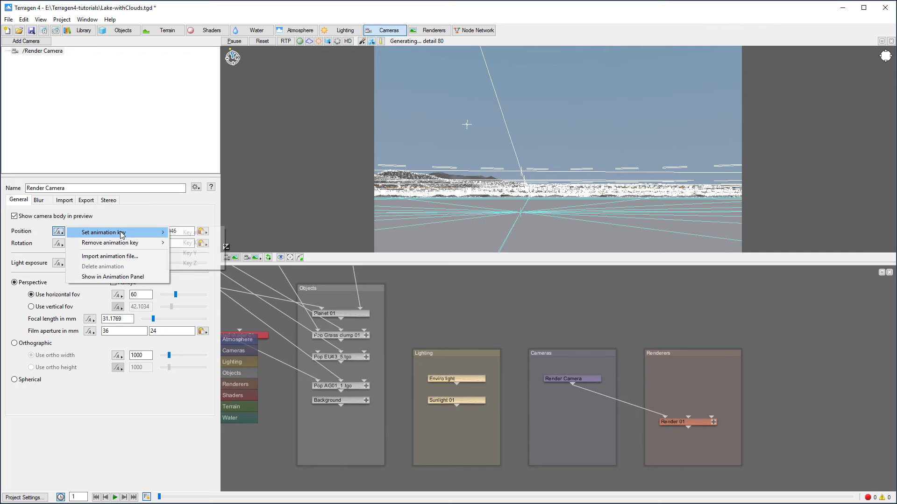
{"action": "left_click", "coordinate": [190, 233]}
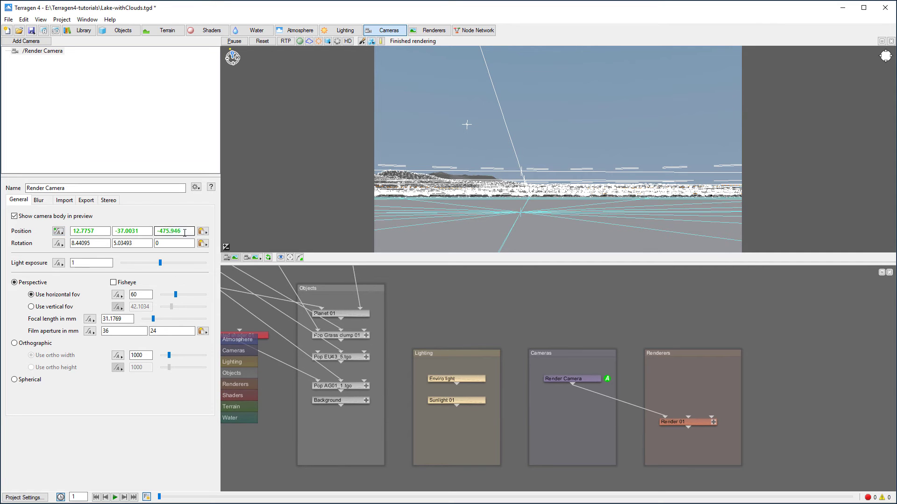
{"action": "left_click", "coordinate": [59, 246]}
{"action": "mouse_move", "coordinate": [117, 245]}
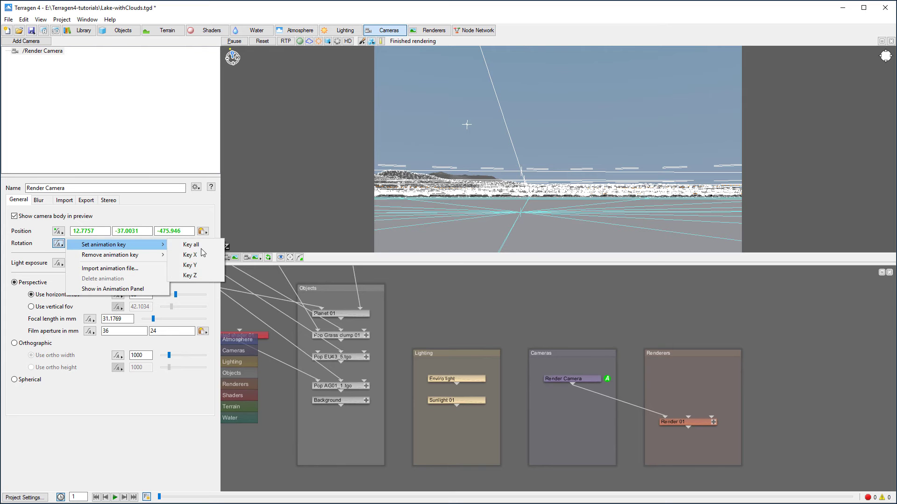
{"action": "left_click", "coordinate": [199, 246]}
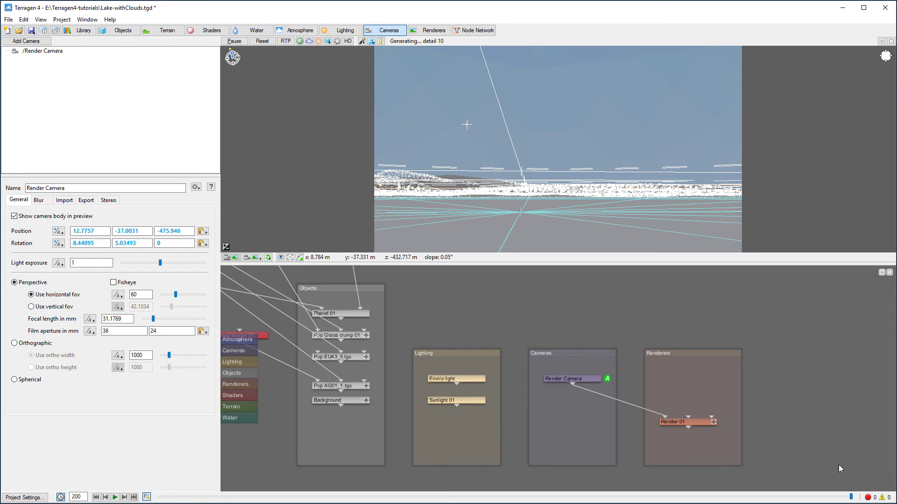
- Tilt the preview toward the lake, copy it to Render Camera, and key position and rotation at frame 200
{"action": "middle_click_drag", "start_coordinate": [478, 79], "coordinate": [559, 138]}
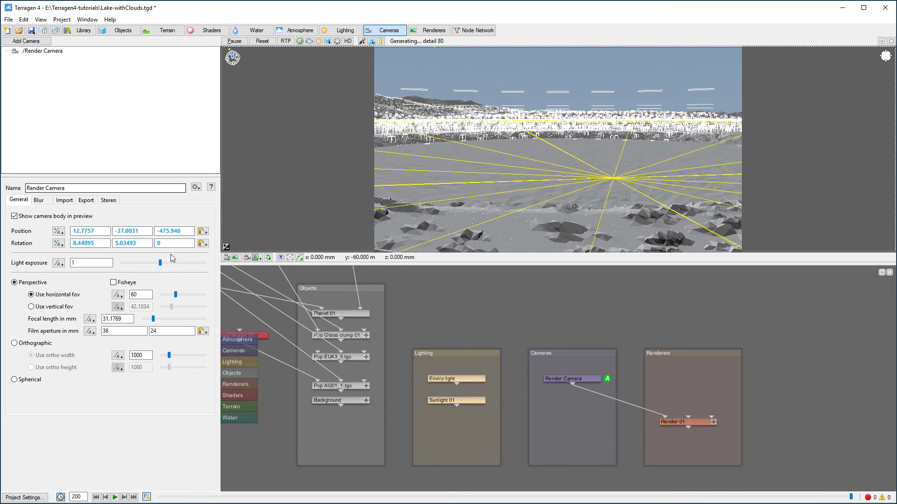
{"action": "left_click", "coordinate": [234, 258]}
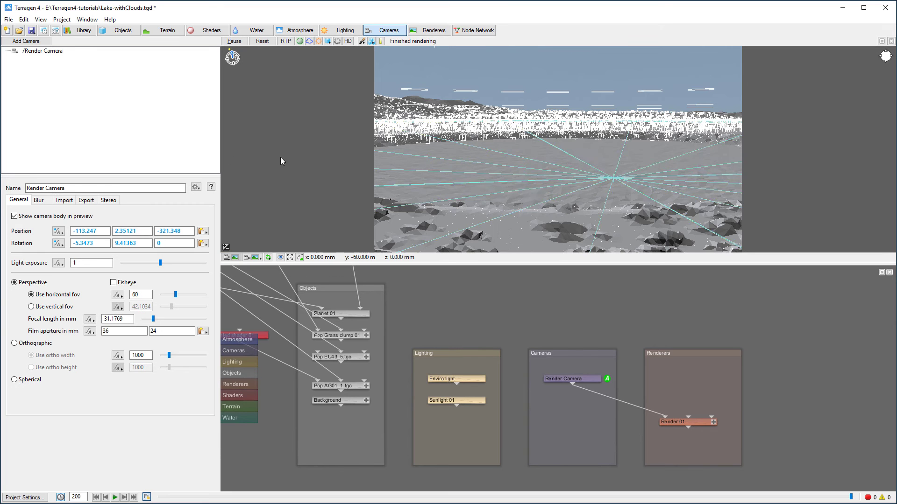
{"action": "left_click", "coordinate": [60, 234]}
{"action": "mouse_move", "coordinate": [117, 232]}
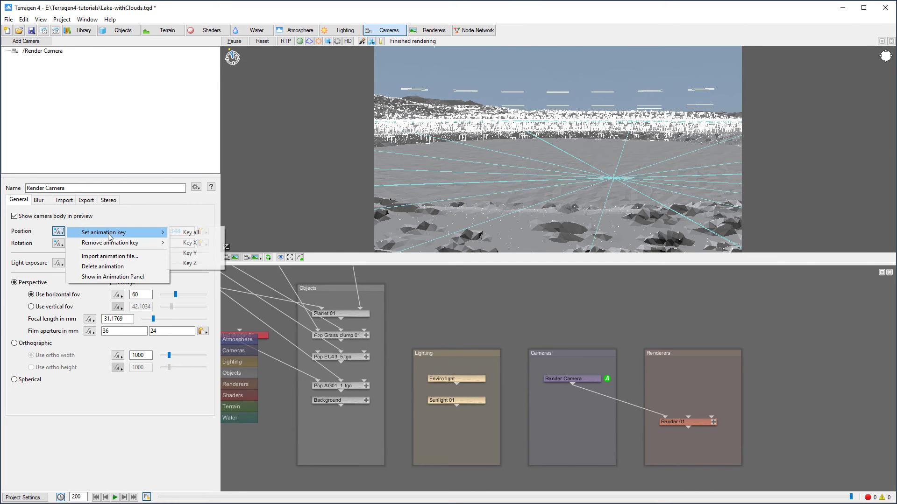
{"action": "left_click", "coordinate": [208, 242]}
{"action": "left_click", "coordinate": [58, 244]}
{"action": "mouse_move", "coordinate": [93, 244]}
{"action": "left_click", "coordinate": [174, 243]}
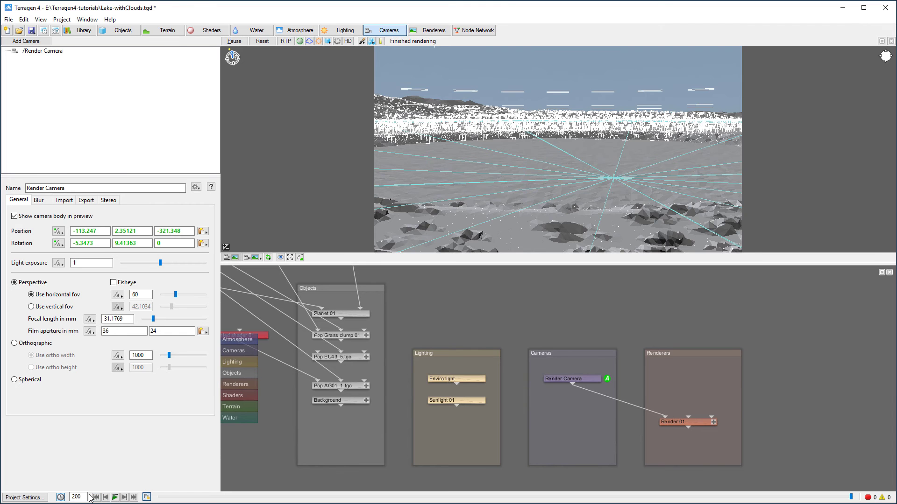
- Play the camera animation from frame 1 and stop it
{"action": "left_click", "coordinate": [96, 497]}
{"action": "left_click", "coordinate": [115, 497]}
{"action": "left_click", "coordinate": [105, 498]}
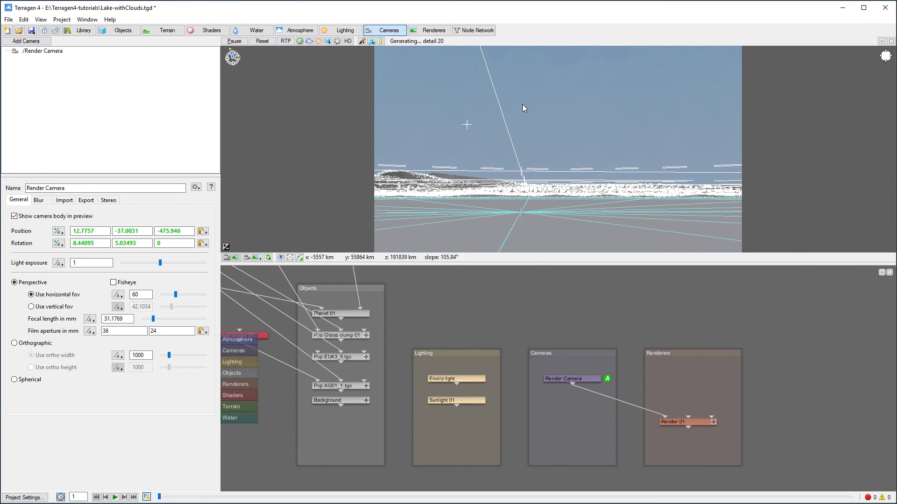
- Key Sunlight 01's heading 348.75 and elevation 12.375 at frame 1, then jump to frame 200
{"action": "left_click", "coordinate": [346, 31]}
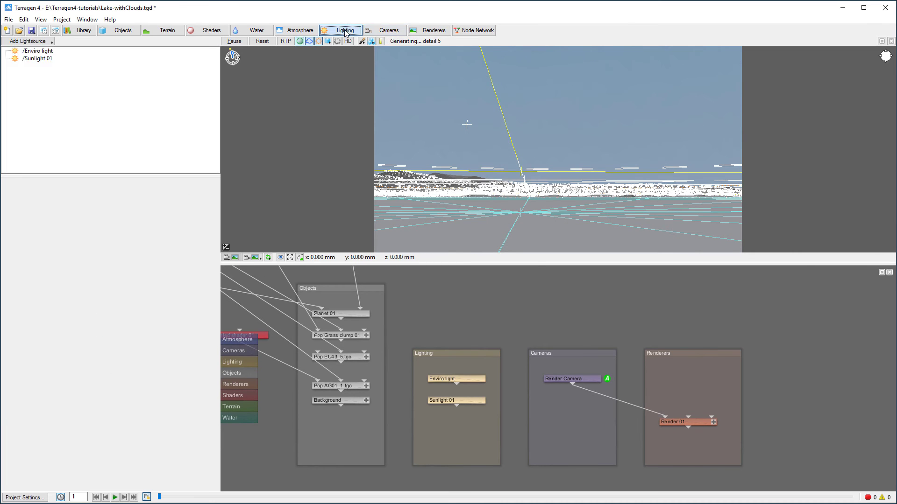
{"action": "left_click", "coordinate": [29, 59]}
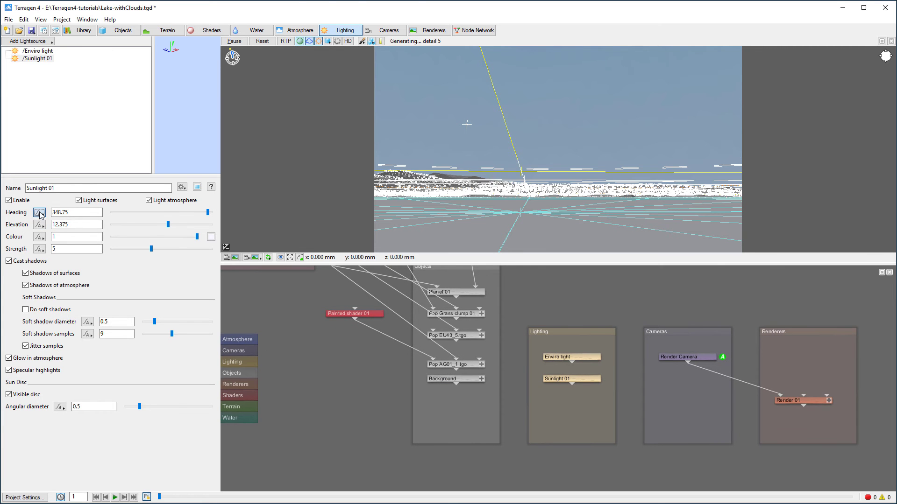
{"action": "left_click", "coordinate": [40, 213]}
{"action": "left_click", "coordinate": [70, 217]}
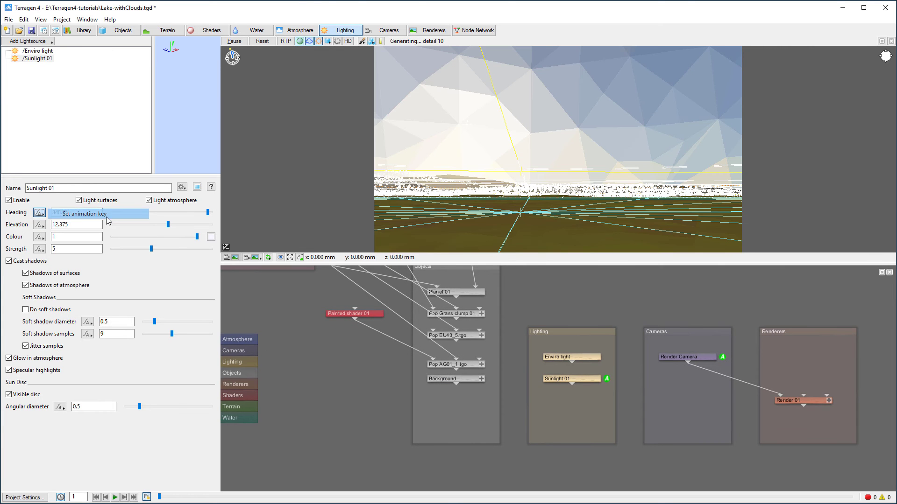
{"action": "left_click", "coordinate": [39, 225]}
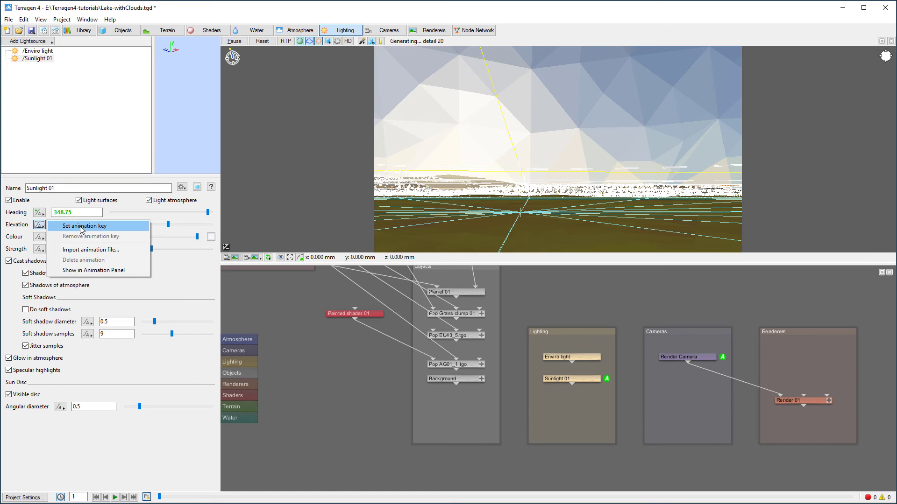
{"action": "left_click", "coordinate": [81, 228]}
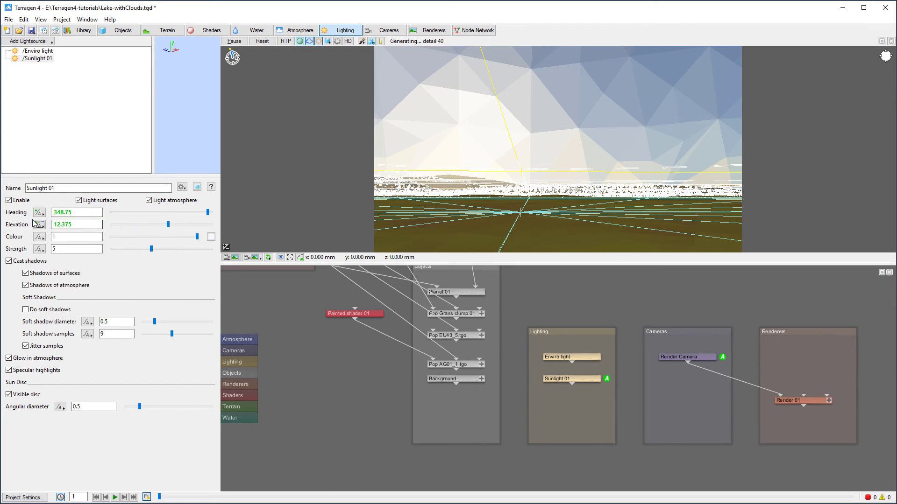
{"action": "left_click", "coordinate": [134, 497]}
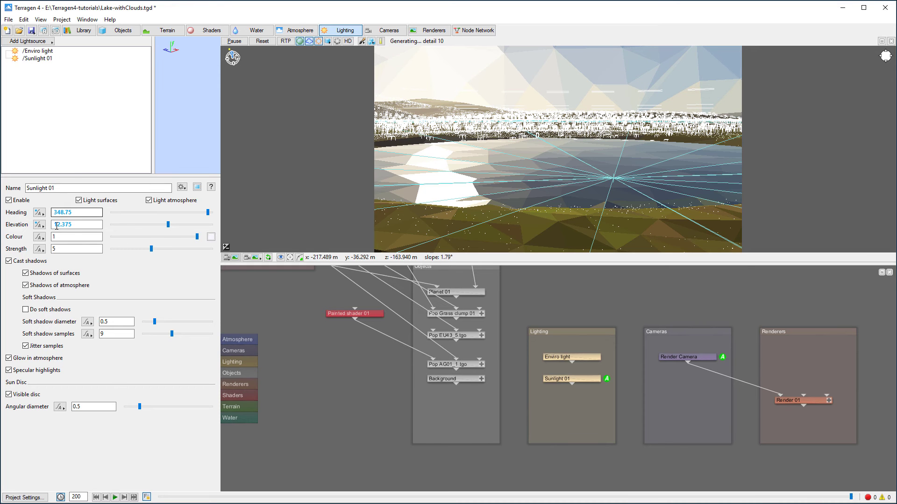
- Set sun heading 355.5 and elevation 6.75, key both at frame 200, and play from frame 1
{"action": "left_click_drag", "start_coordinate": [208, 214], "coordinate": [210, 215]}
{"action": "left_click_drag", "start_coordinate": [167, 225], "coordinate": [164, 226]}
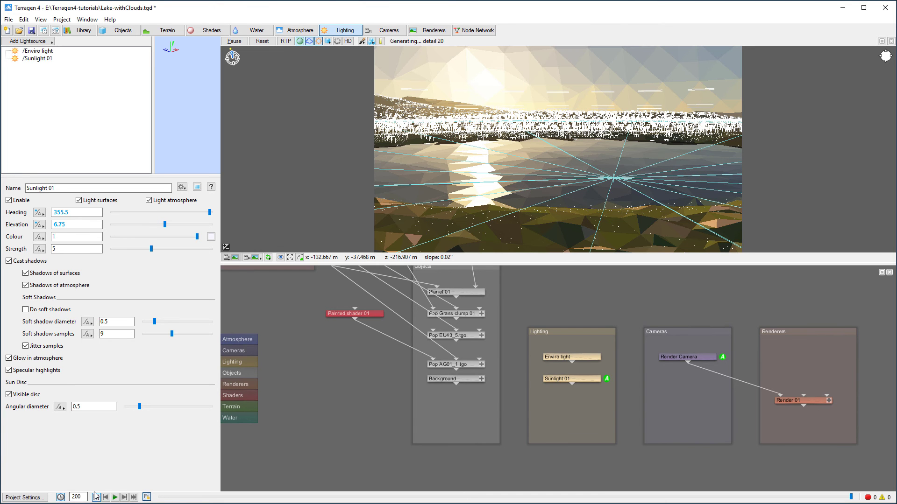
{"action": "left_click", "coordinate": [39, 212]}
{"action": "left_click", "coordinate": [104, 214]}
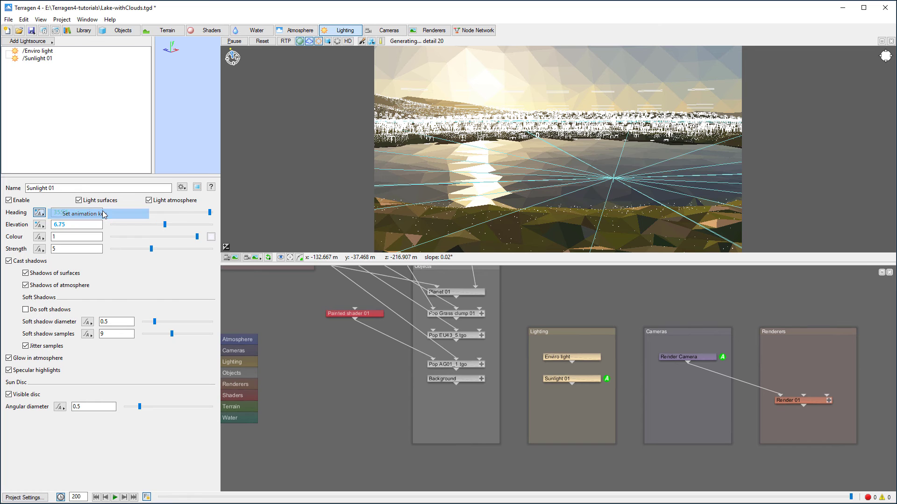
{"action": "left_click", "coordinate": [39, 224]}
{"action": "left_click", "coordinate": [76, 227]}
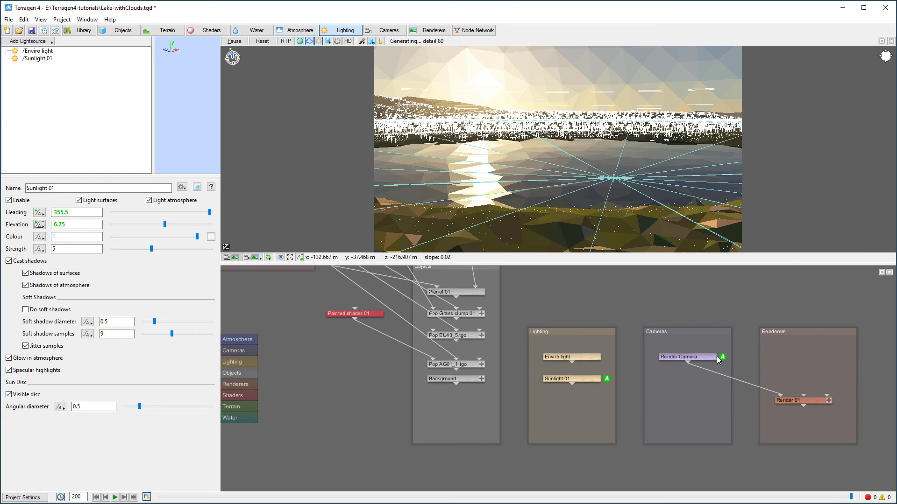
{"action": "left_click", "coordinate": [95, 497]}
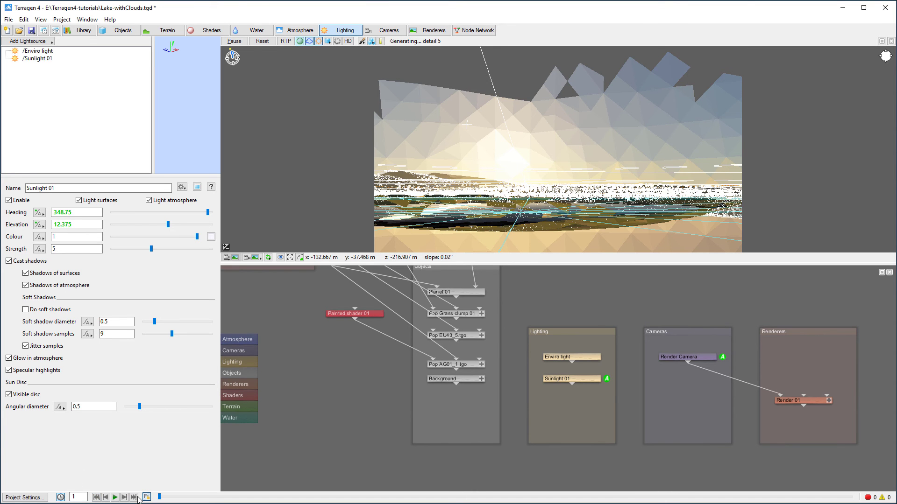
{"action": "left_click", "coordinate": [115, 498]}
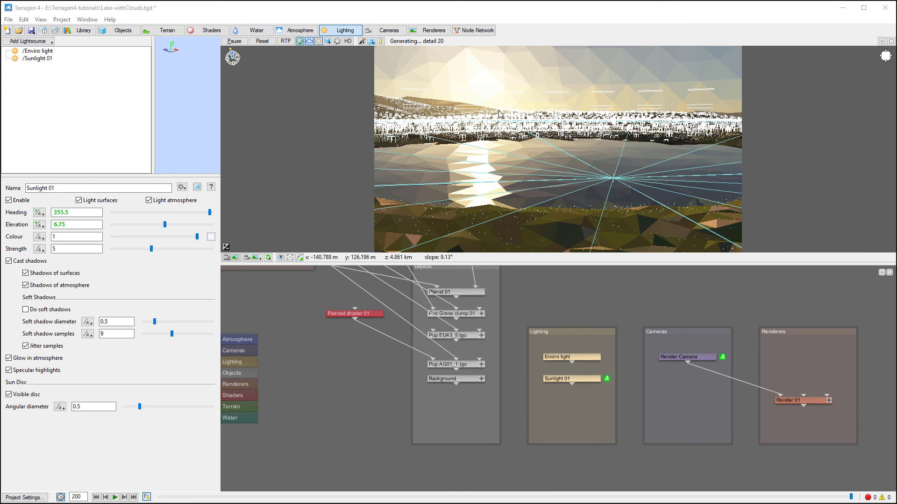
- Open the Animation Panel in a new window and expand the Render Camera and Sunlight 01 tracks
{"action": "left_click", "coordinate": [40, 20]}
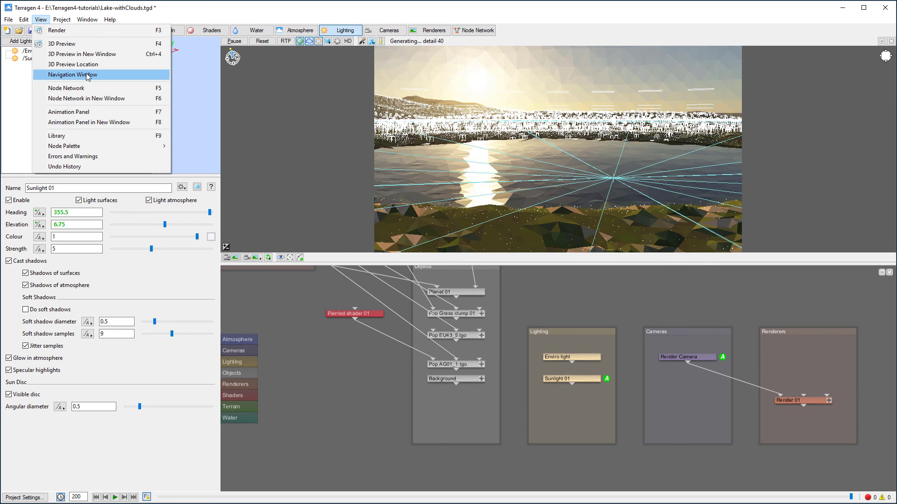
{"action": "left_click", "coordinate": [97, 122]}
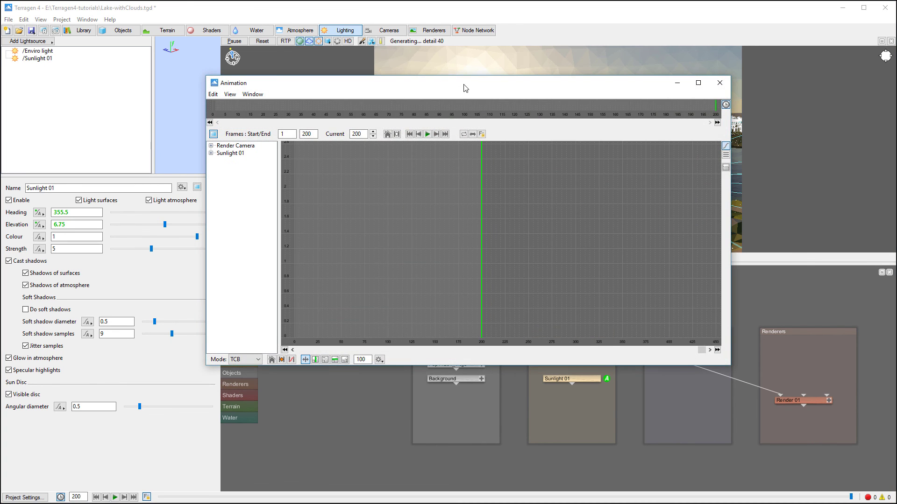
{"action": "left_click_drag", "start_coordinate": [449, 87], "coordinate": [499, 70]}
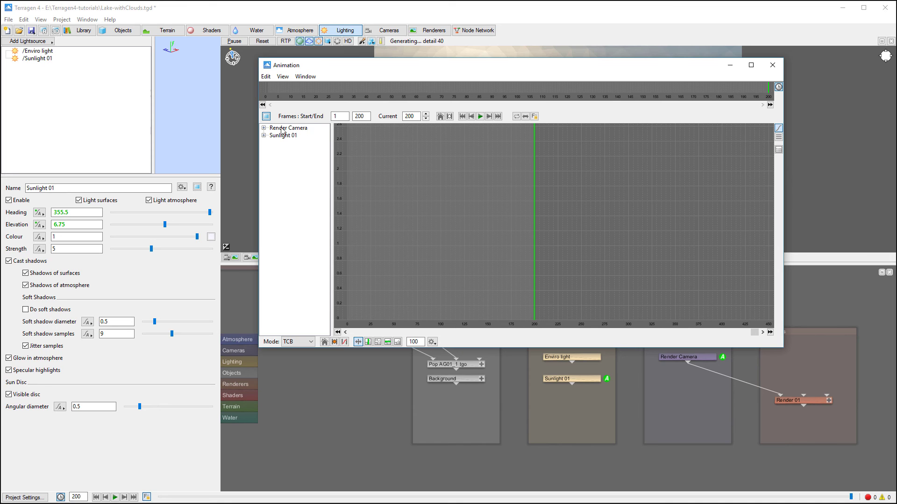
{"action": "left_click", "coordinate": [264, 128]}
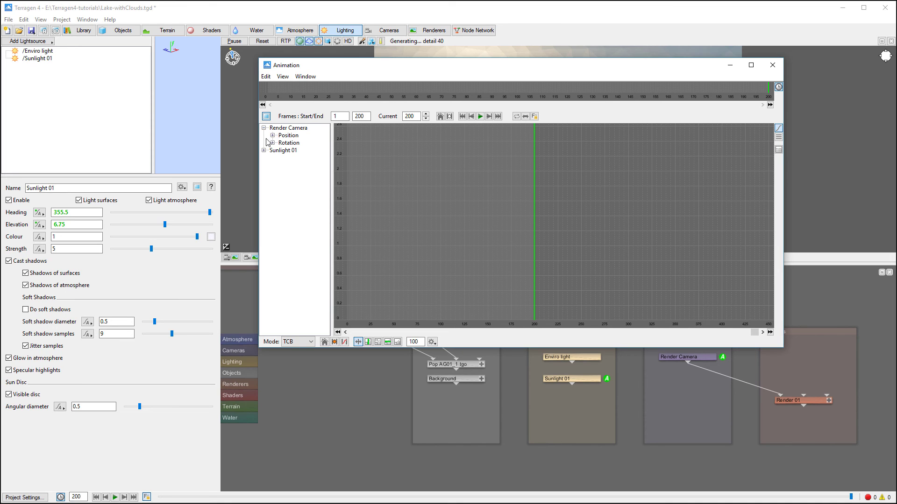
{"action": "left_click", "coordinate": [264, 150]}
- Display the camera's Position curves, viewing the X and Z curves individually
{"action": "left_click", "coordinate": [273, 135]}
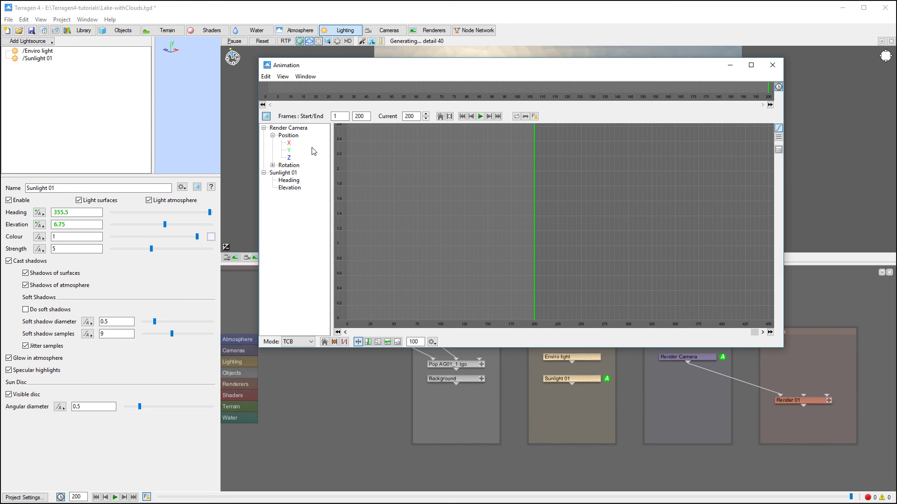
{"action": "left_click", "coordinate": [293, 136]}
{"action": "scroll", "coordinate": [525, 192], "scroll_direction": "down", "scroll_amount": 2}
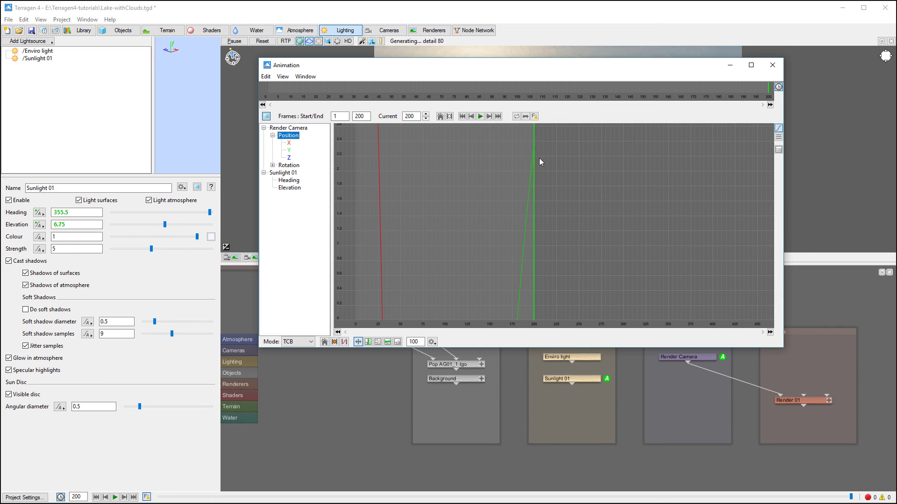
{"action": "left_click", "coordinate": [289, 143]}
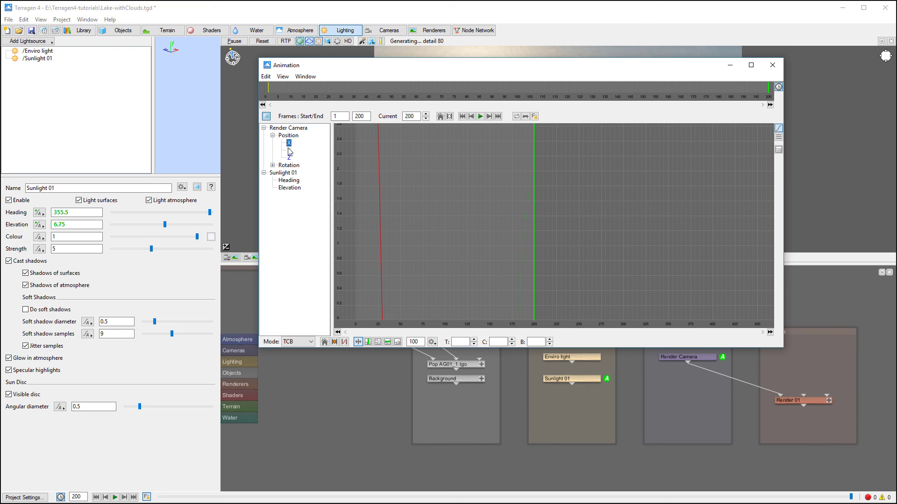
{"action": "left_click", "coordinate": [289, 158]}
- Expand Rotation and view the Rotation X, Y, Z curves, then the Position Z and Y curves
{"action": "left_click", "coordinate": [275, 166]}
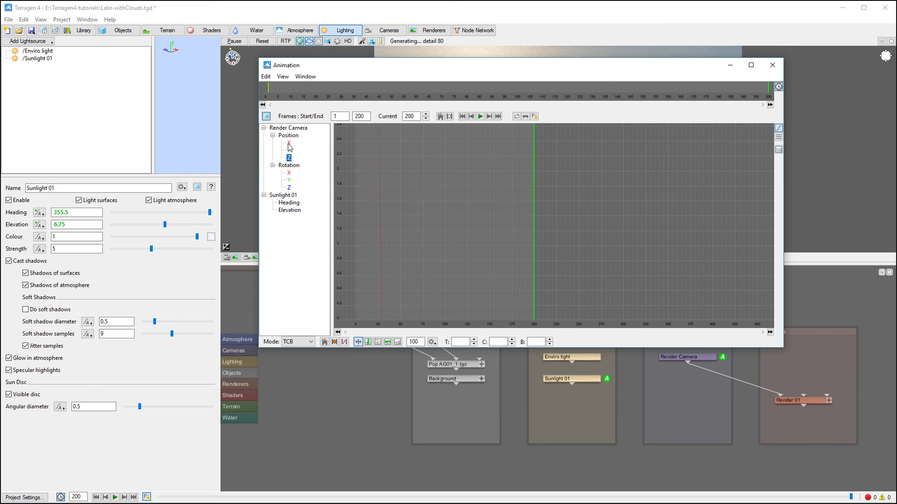
{"action": "left_click", "coordinate": [289, 173]}
{"action": "left_click", "coordinate": [289, 181]}
{"action": "left_click", "coordinate": [289, 187]}
{"action": "left_click", "coordinate": [289, 158]}
{"action": "left_click", "coordinate": [289, 150]}
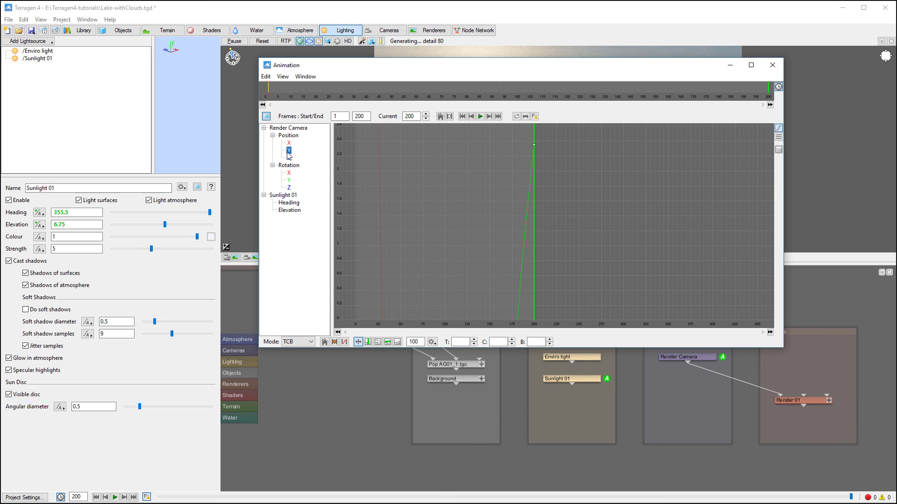
- Select the Position Y keyframe in the graph, then collapse the Position and Rotation channels
{"action": "left_click", "coordinate": [533, 143]}
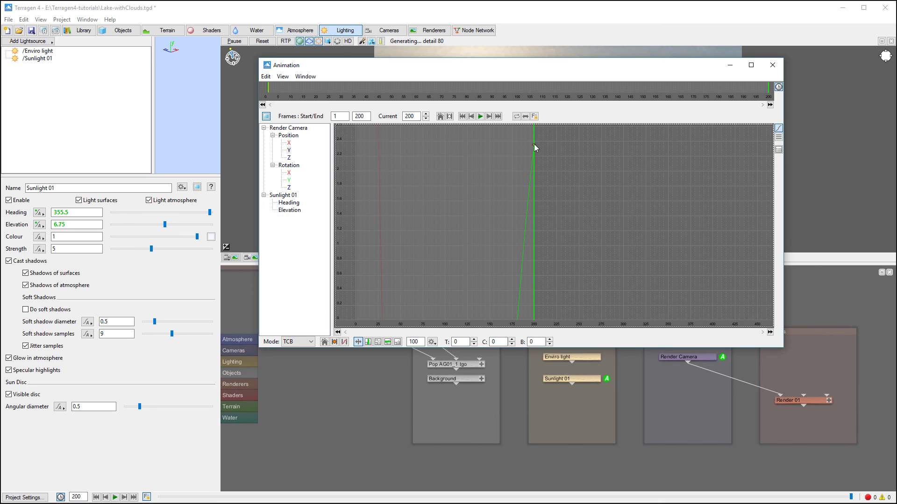
{"action": "mouse_move", "coordinate": [534, 144]}
{"action": "left_mouse_down"}
{"action": "mouse_move", "coordinate": [489, 145]}
{"action": "mouse_move", "coordinate": [534, 147]}
{"action": "left_mouse_up"}
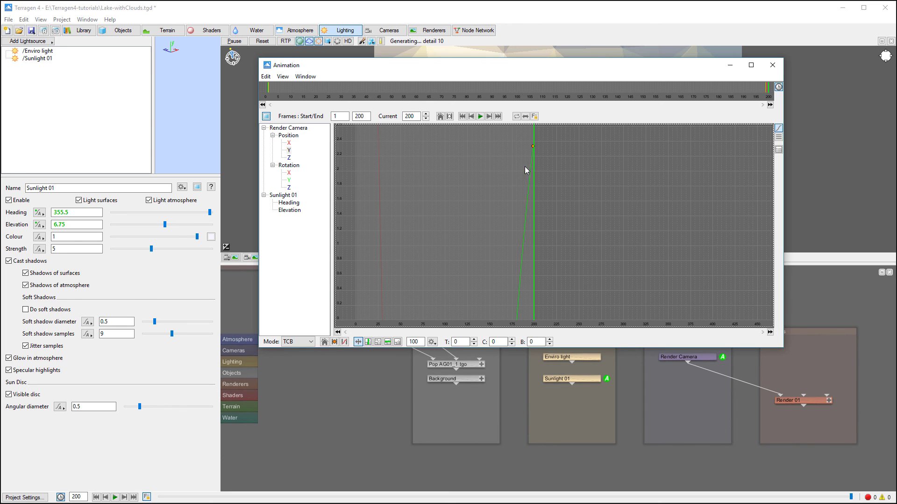
{"action": "left_click", "coordinate": [272, 136]}
{"action": "left_click", "coordinate": [272, 143]}
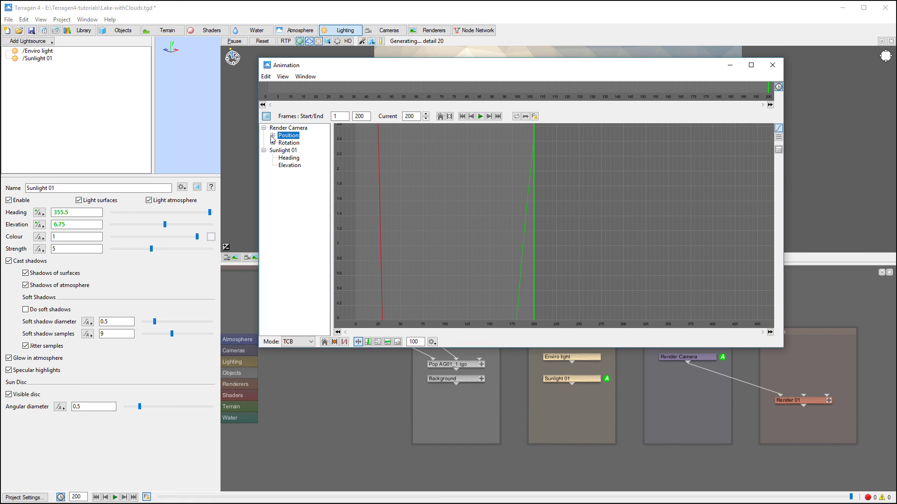
- View Sunlight 01's elevation and heading curves in the graph
{"action": "left_click", "coordinate": [290, 165]}
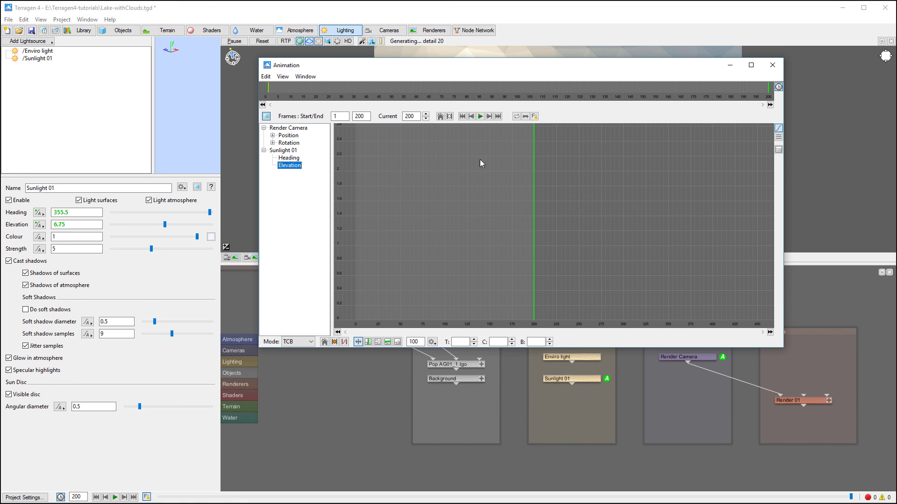
{"action": "left_click", "coordinate": [293, 158]}
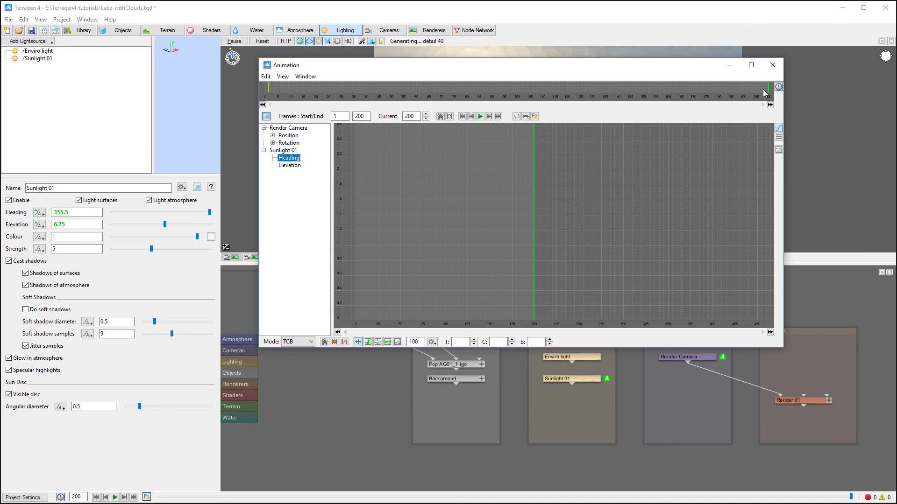
{"action": "left_click", "coordinate": [297, 166]}
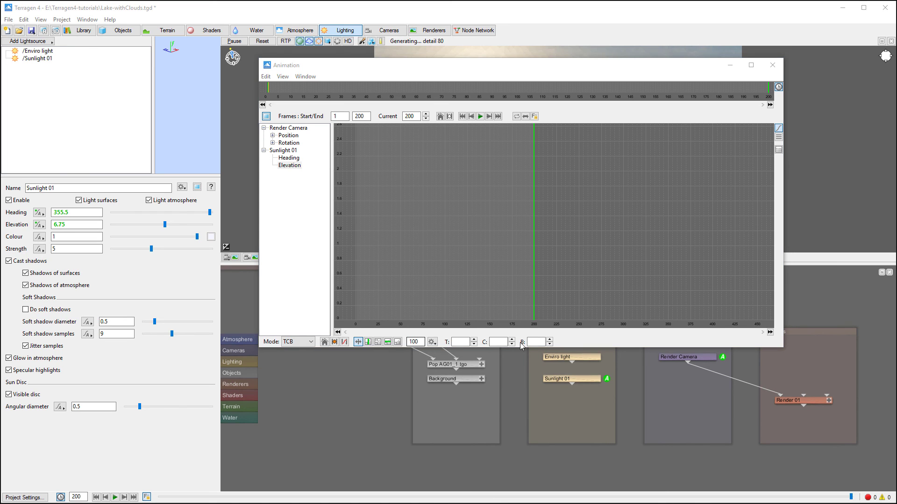
- Fit the camera's Position X, Y and Z curves across all 200 frames in the graph
{"action": "left_click", "coordinate": [281, 139]}
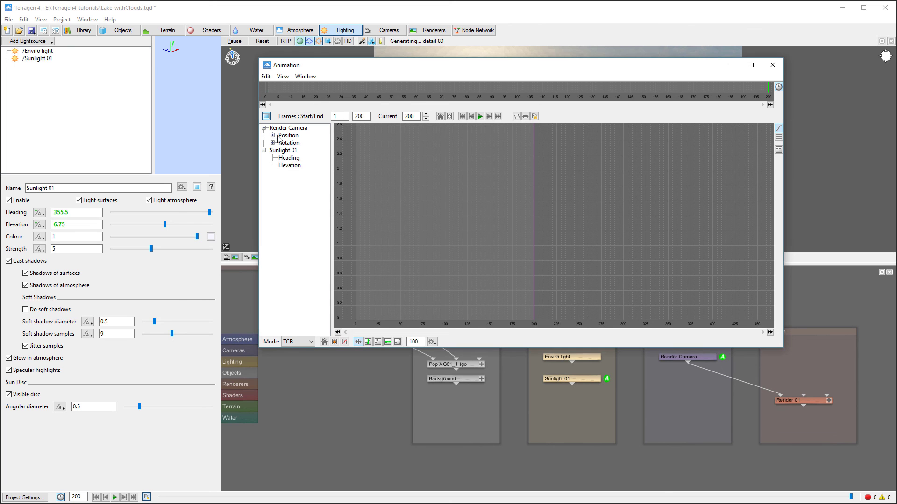
{"action": "left_click", "coordinate": [282, 136]}
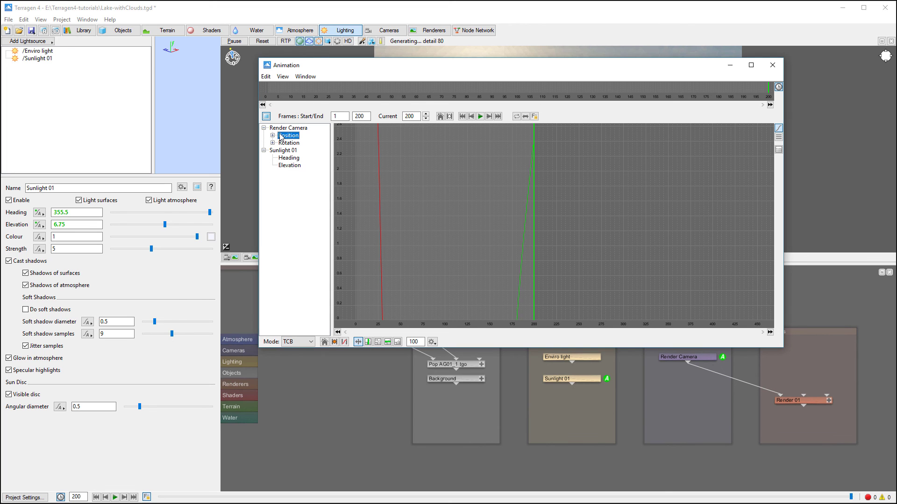
{"action": "left_click", "coordinate": [344, 342]}
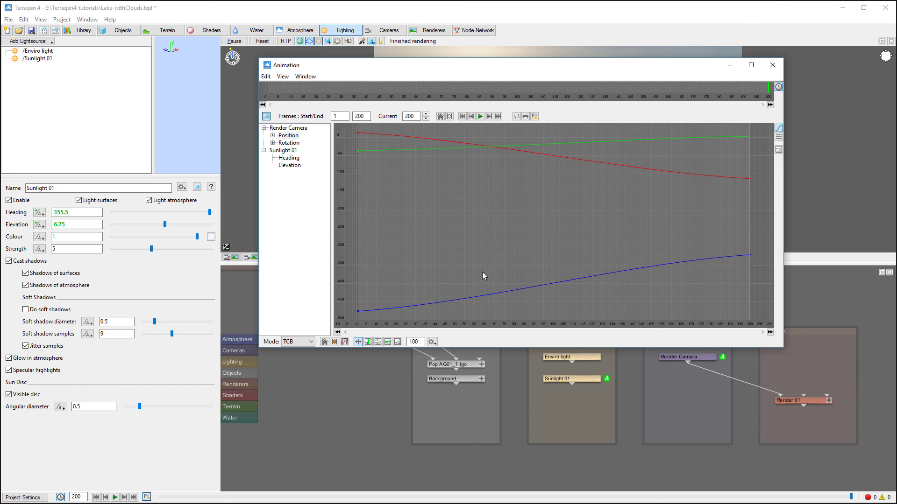
- Close the Animation window and play the 200-frame animation from frame 1 in the preview
{"action": "left_click", "coordinate": [772, 65]}
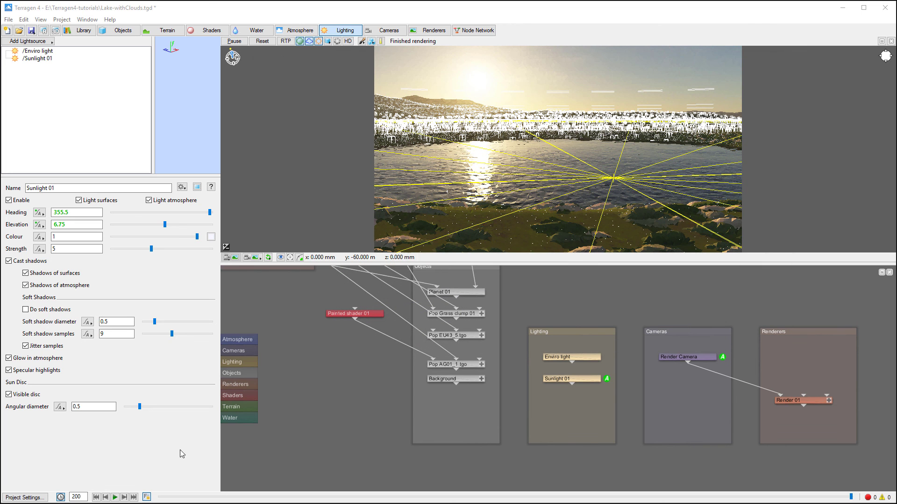
{"action": "left_click", "coordinate": [115, 497]}
{"action": "left_click", "coordinate": [95, 498]}
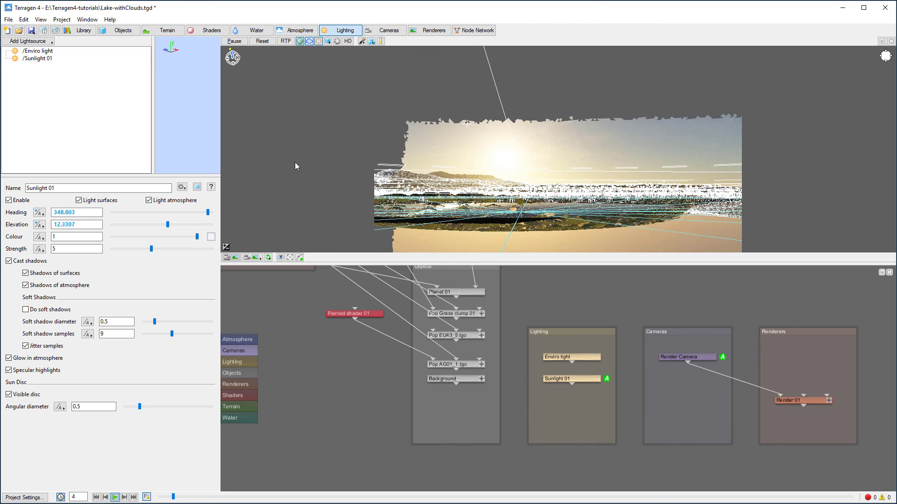